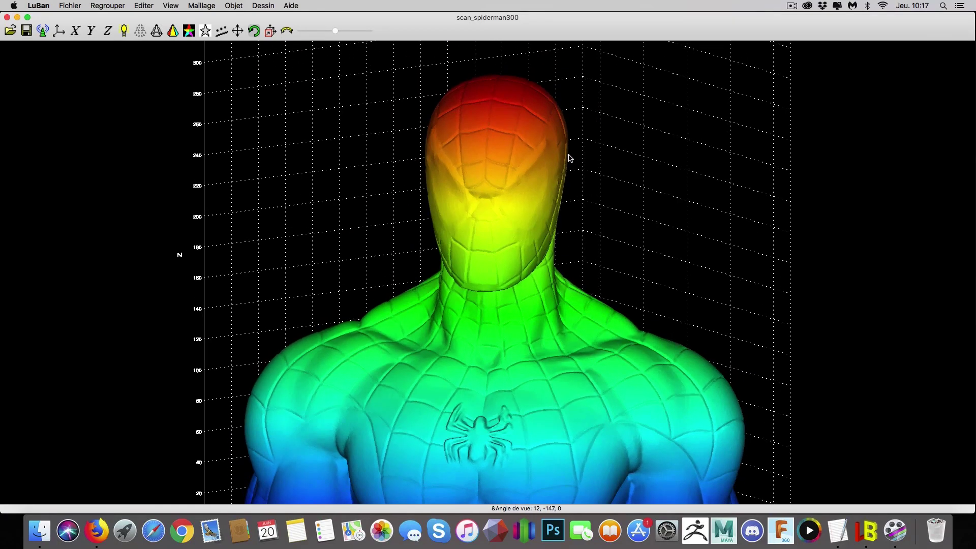
Step: Examine the Spider-Man bust from several angles and inside by moving the faces of its clipping box
drag(685, 189, 584, 222)
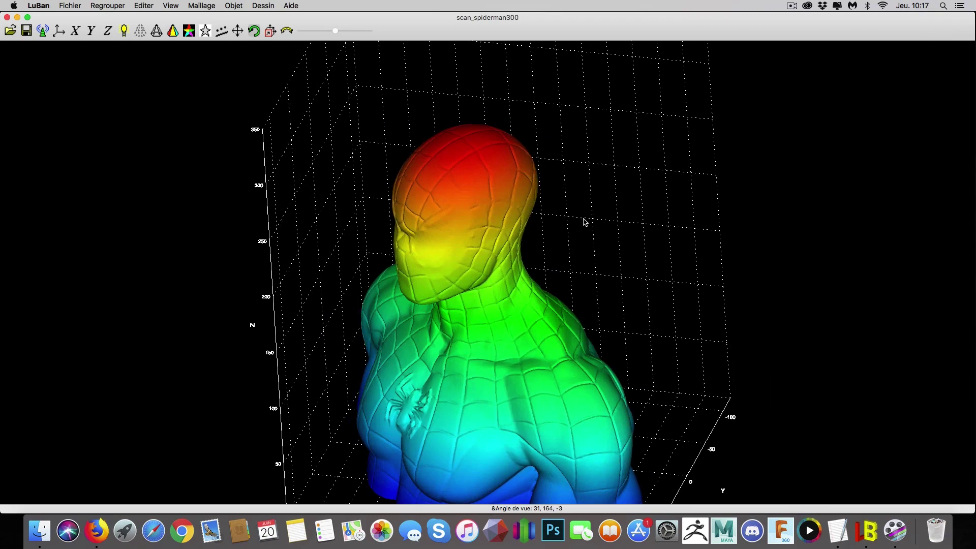
click(271, 32)
drag(536, 157, 578, 156)
drag(481, 105, 310, 43)
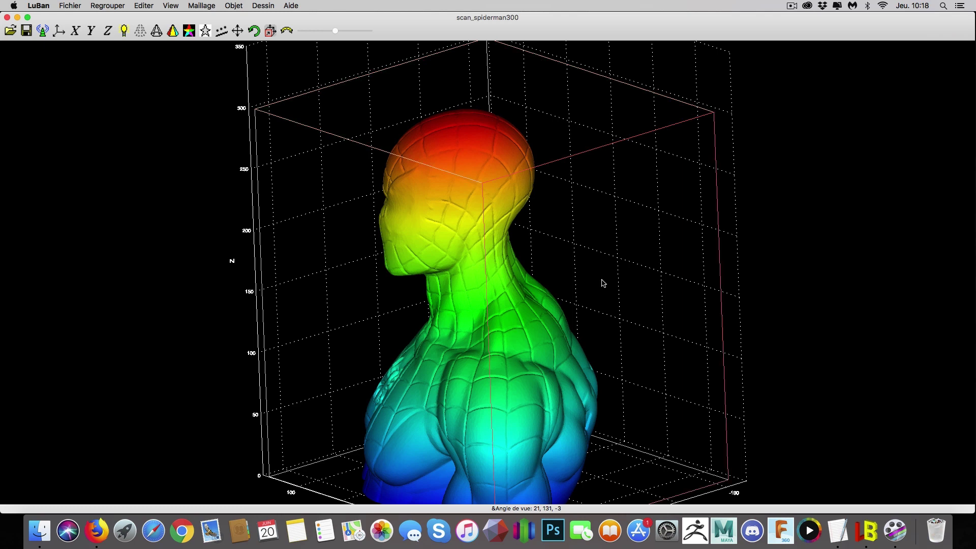
drag(722, 307, 802, 392)
mouse_move(490, 417)
mouse_down()
mouse_move(582, 395)
mouse_move(488, 417)
mouse_up()
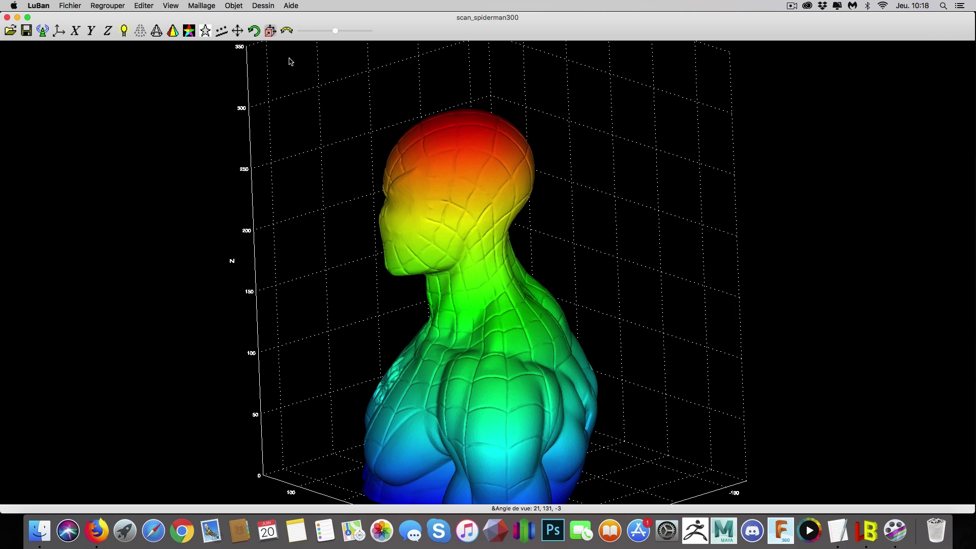
Step: Hollow out the bust with the Trouer mesh operation, using a distance of 10 between the original and inner surfaces
click(198, 5)
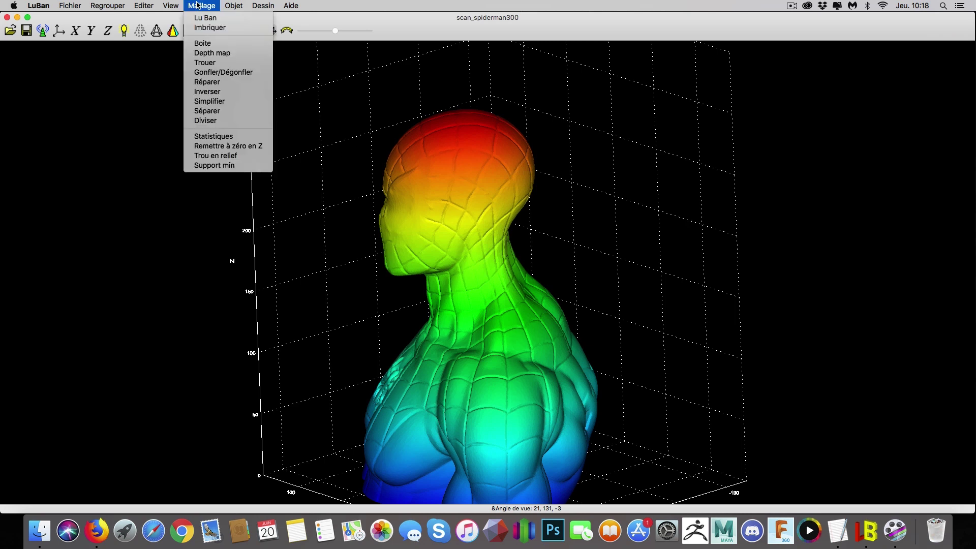
click(205, 62)
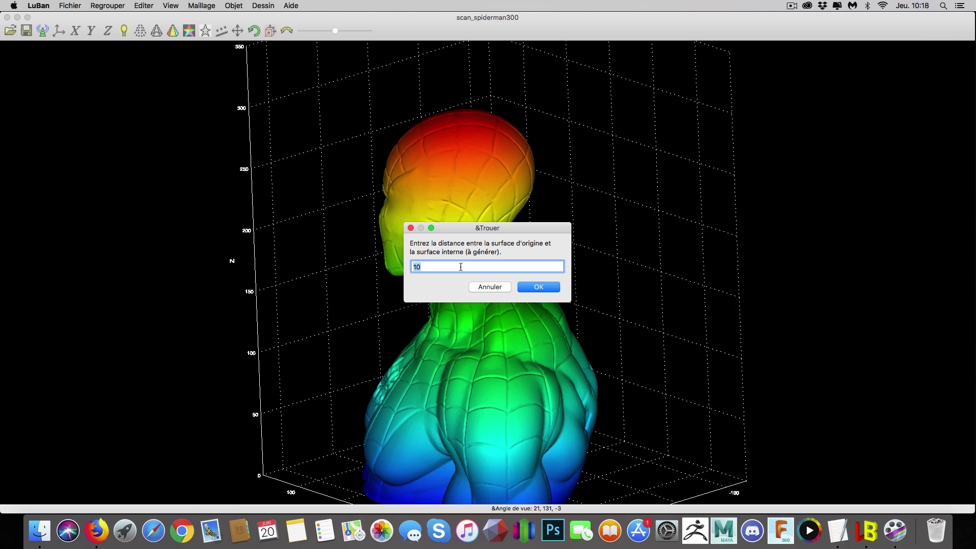
key(Return)
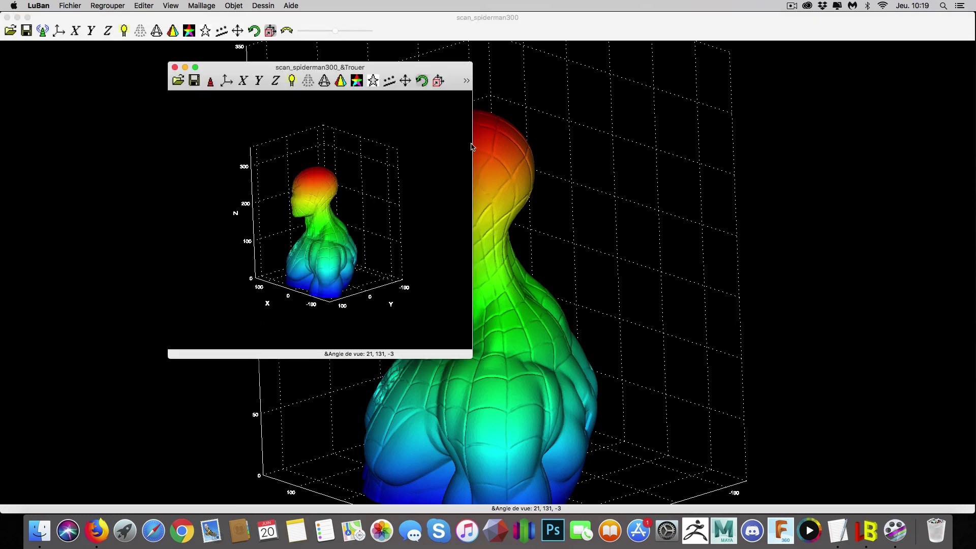
Step: Close the original scan_spiderman300 model and enlarge the hollowed model's window to fill the screen
drag(456, 71, 328, 32)
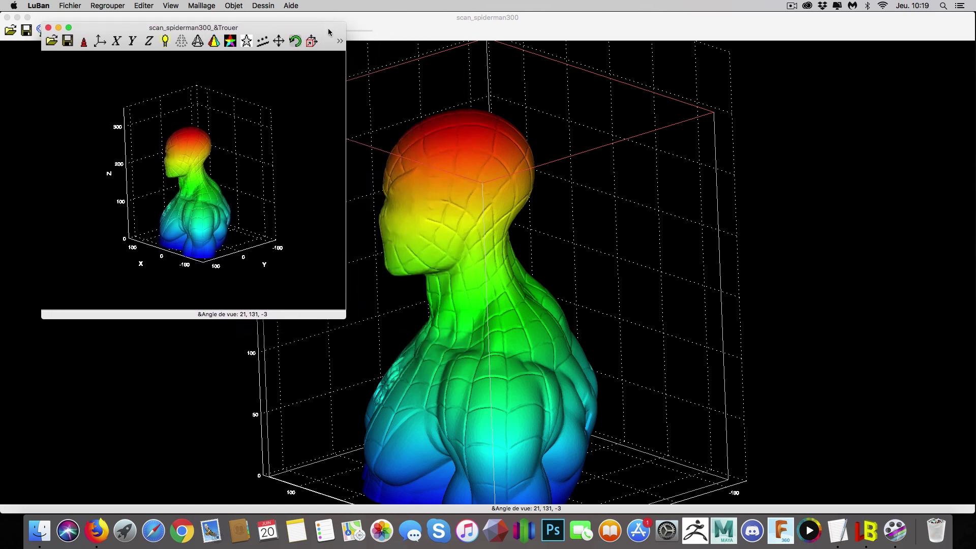
click(7, 17)
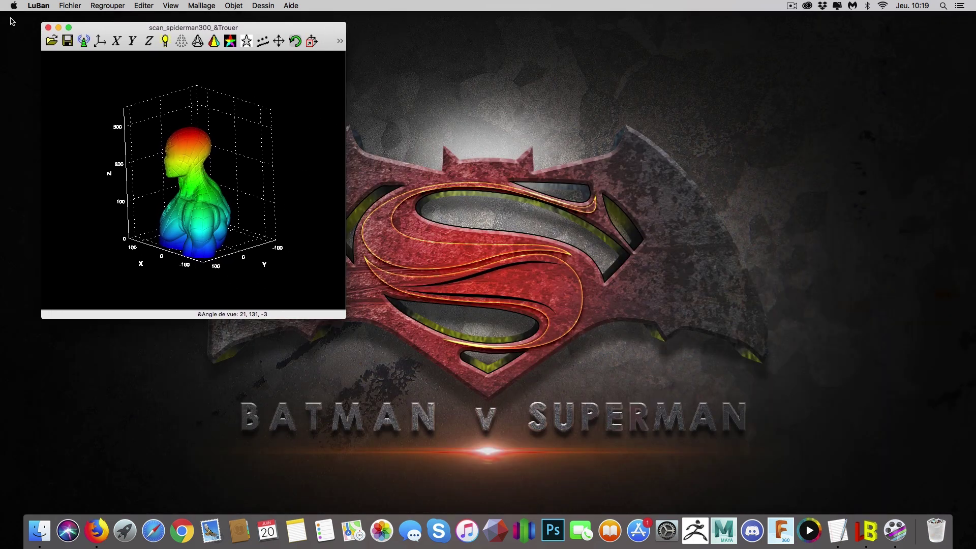
drag(344, 317, 974, 510)
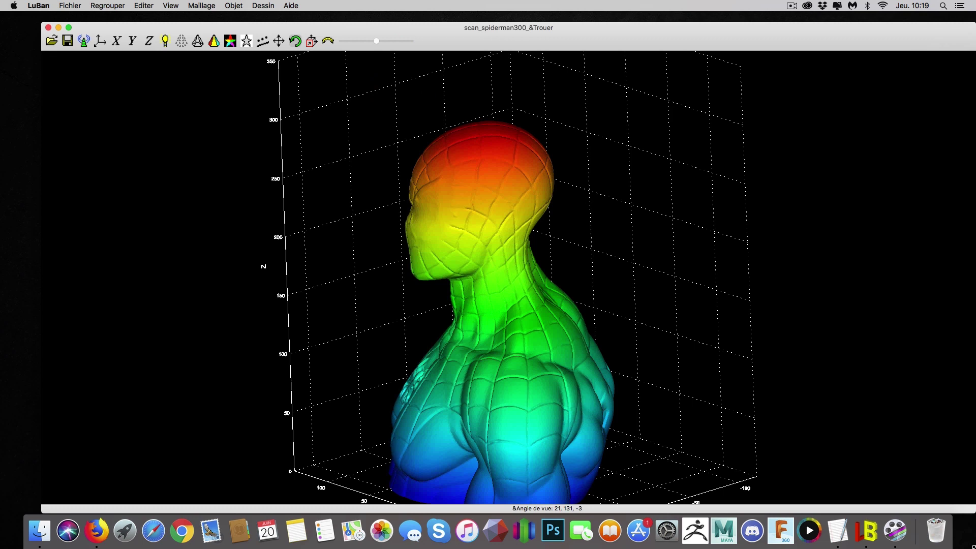
drag(434, 48, 392, 18)
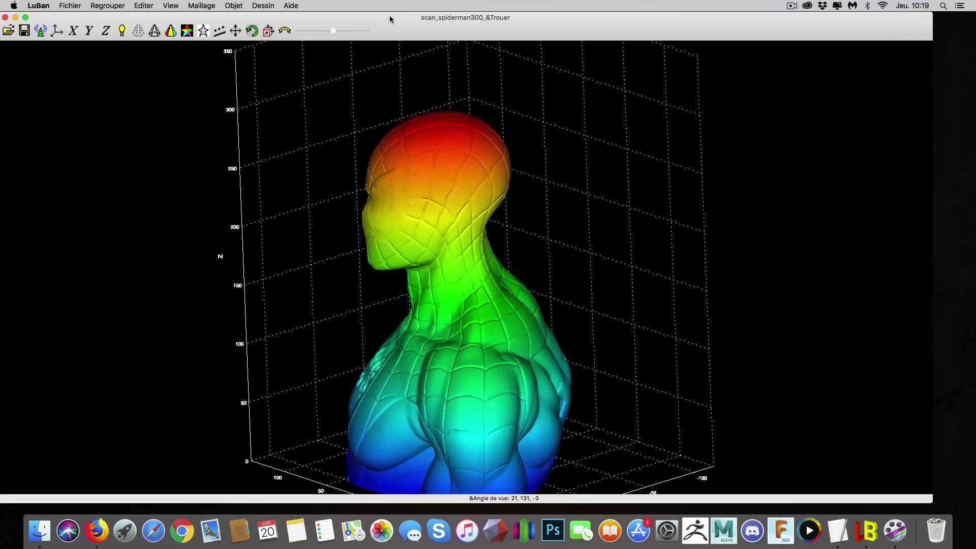
drag(936, 516, 973, 519)
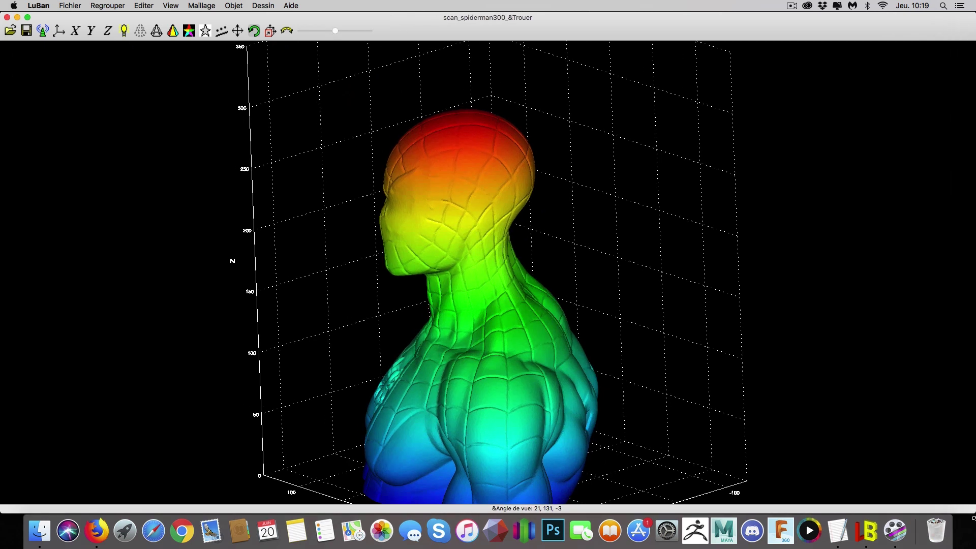
Step: Clip the hollowed bust's view down to near its base and examine the wall and cavity from above
click(271, 31)
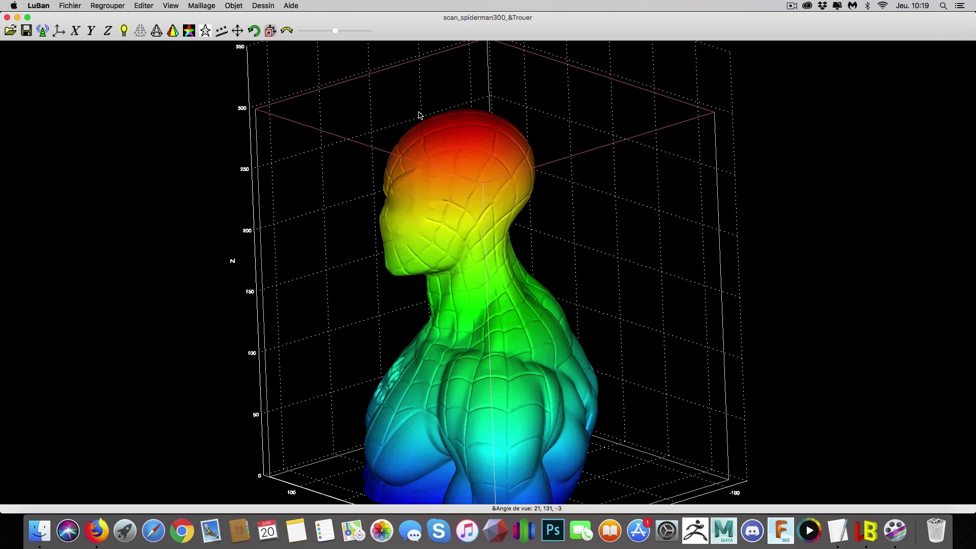
drag(594, 151, 659, 374)
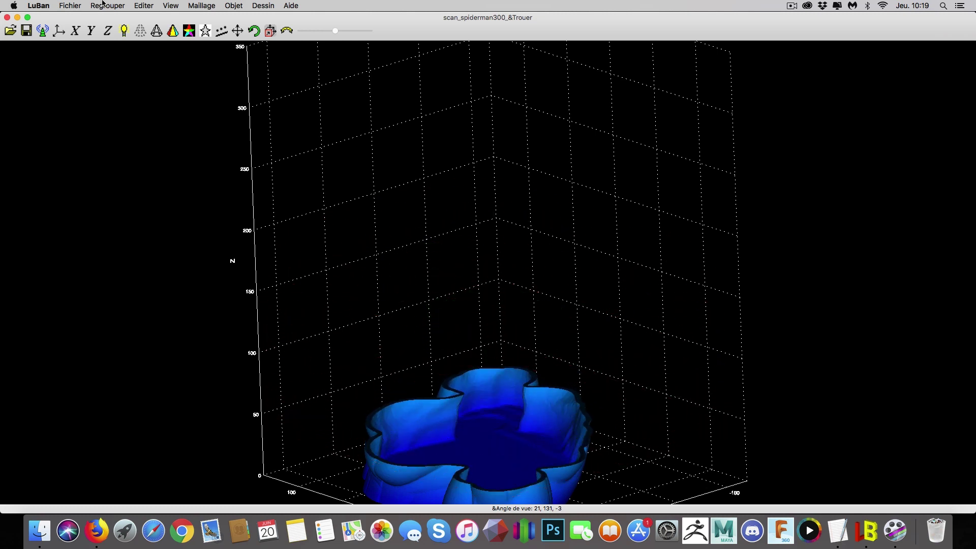
click(255, 32)
drag(373, 146, 304, 93)
click(237, 31)
drag(426, 151, 389, 66)
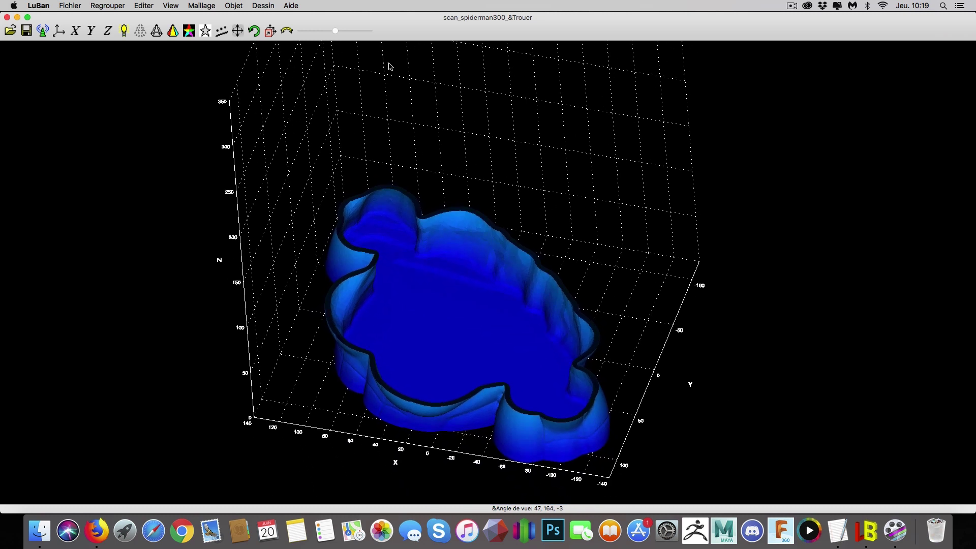
click(255, 31)
drag(574, 206, 542, 163)
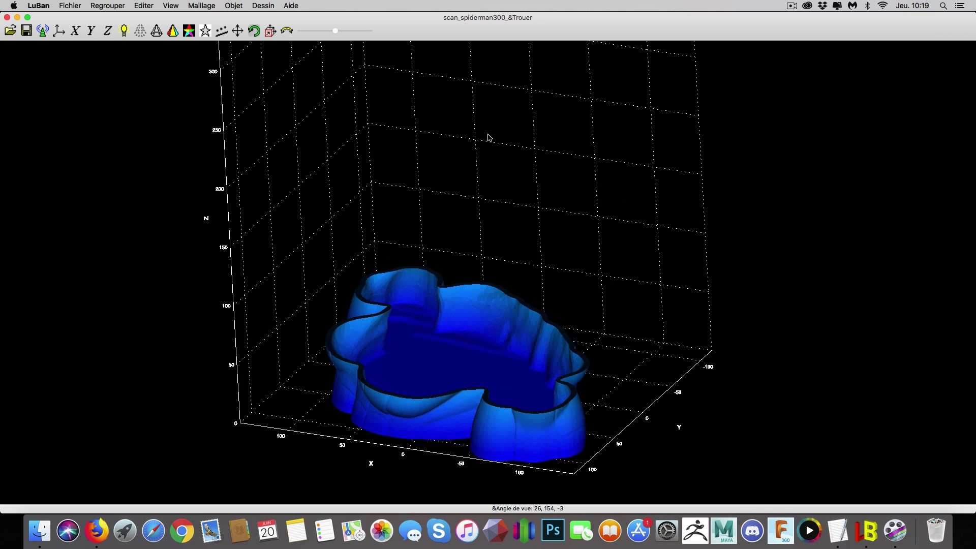
Step: Raise the clipping level to just below the top of the head to check the wall thickness there
click(271, 31)
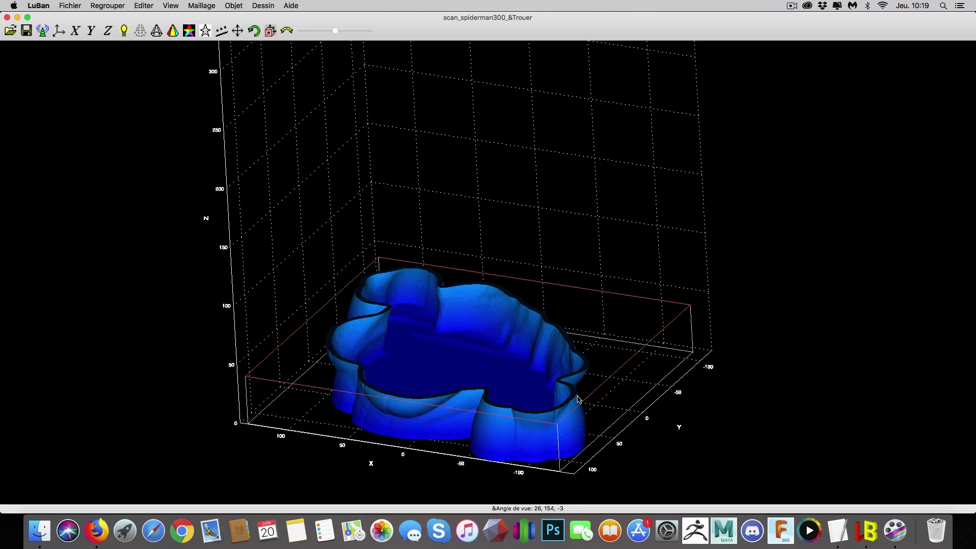
mouse_move(578, 406)
mouse_down()
mouse_move(522, 312)
mouse_move(544, 404)
mouse_move(527, 349)
mouse_move(467, 287)
mouse_move(249, 194)
mouse_up()
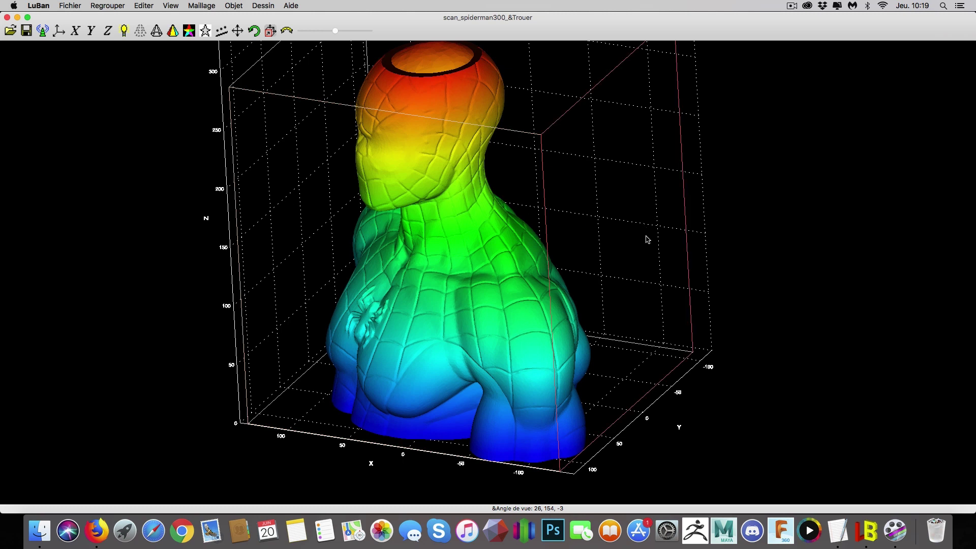
click(237, 31)
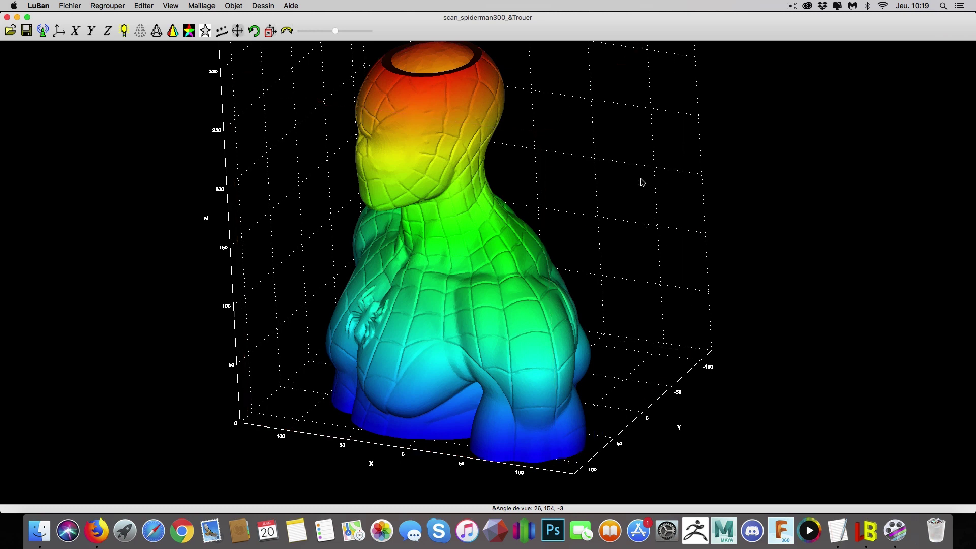
drag(828, 220, 836, 270)
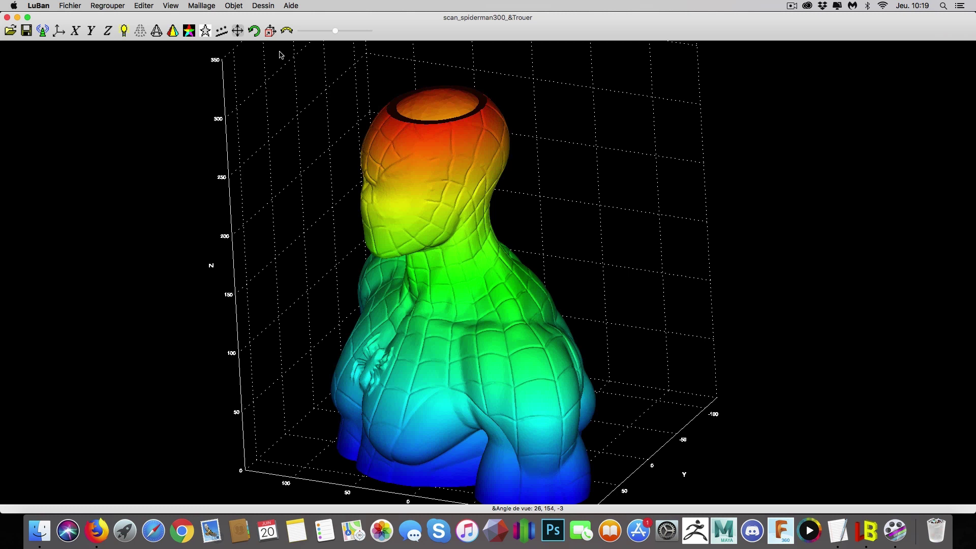
Step: Lower the clipping level to the middle of the face and inspect the cavity down through the neck
click(267, 32)
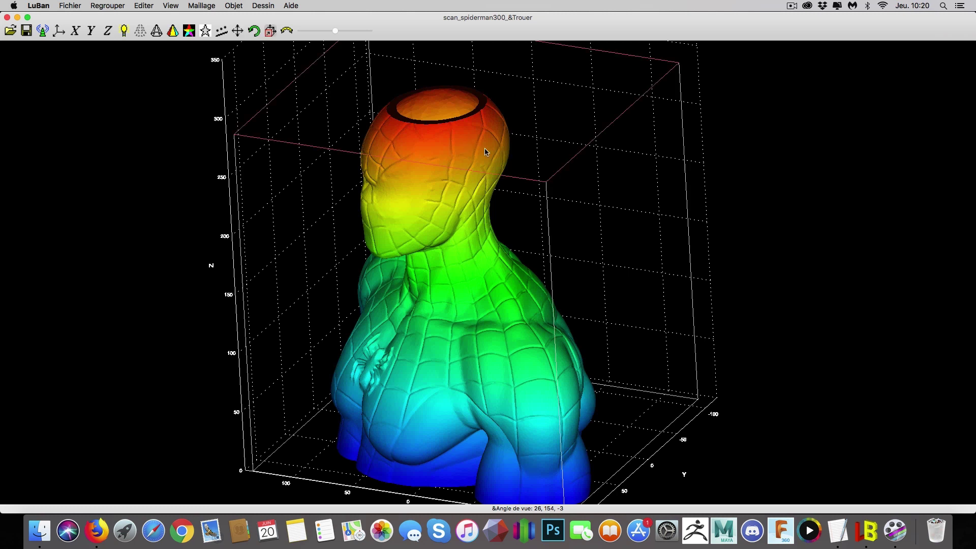
drag(541, 183, 510, 215)
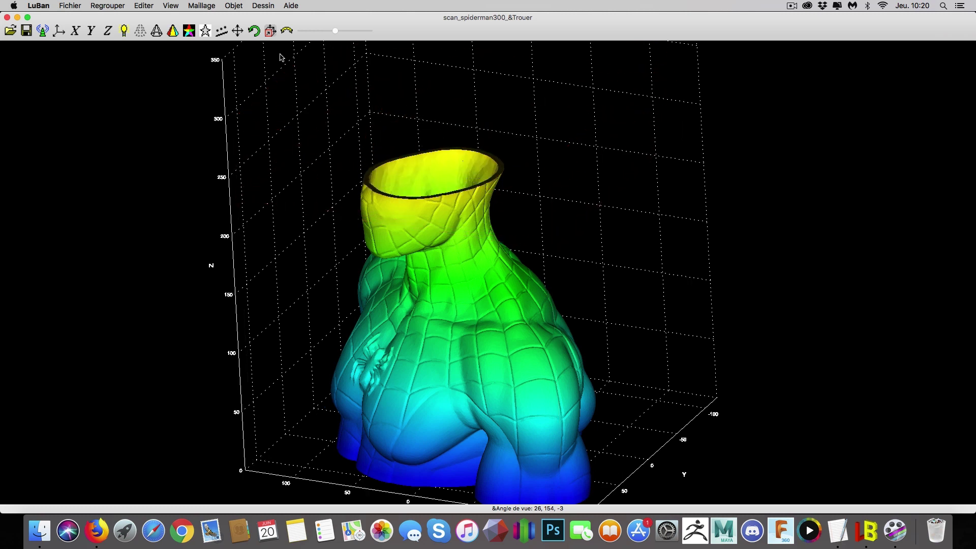
click(252, 31)
drag(554, 178, 605, 234)
scroll(408, 180, up, 3)
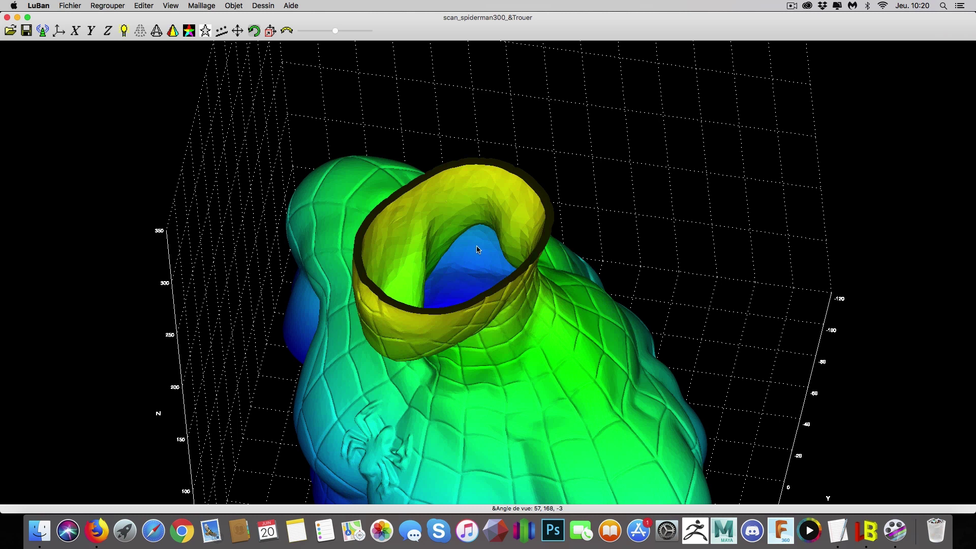
scroll(475, 246, down, 4)
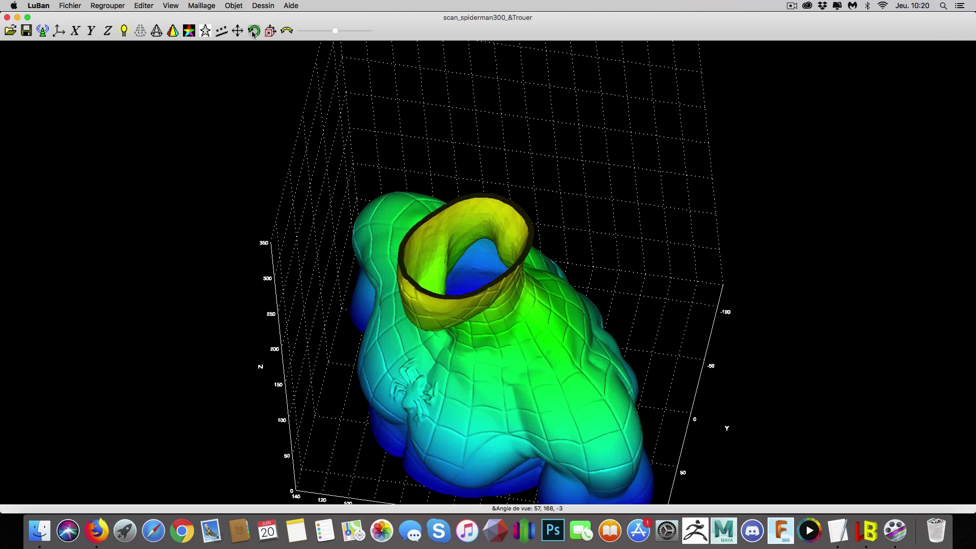
Step: Bring the clipping box back over the whole head and view the complete hollowed bust from a three-quarter front angle
click(271, 32)
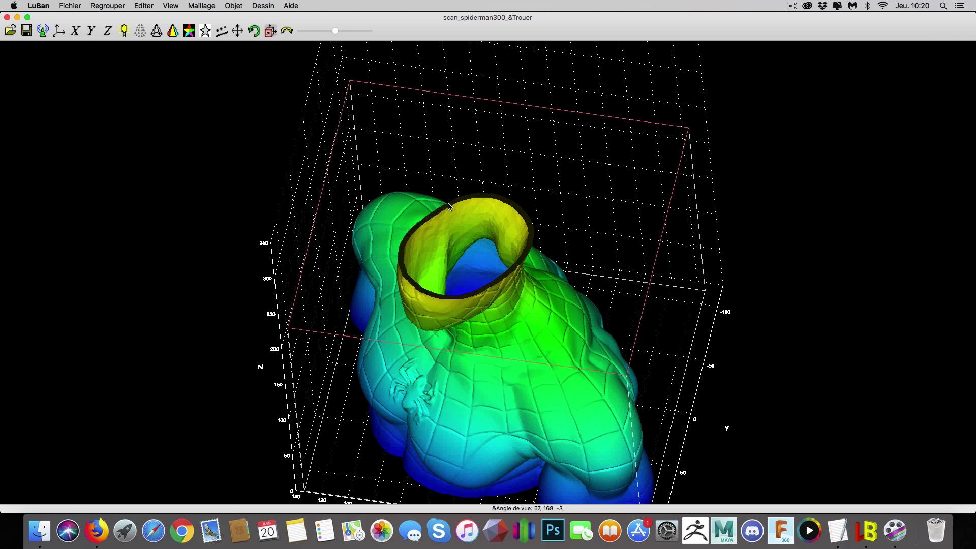
drag(580, 339, 546, 258)
click(253, 34)
drag(341, 152, 339, 88)
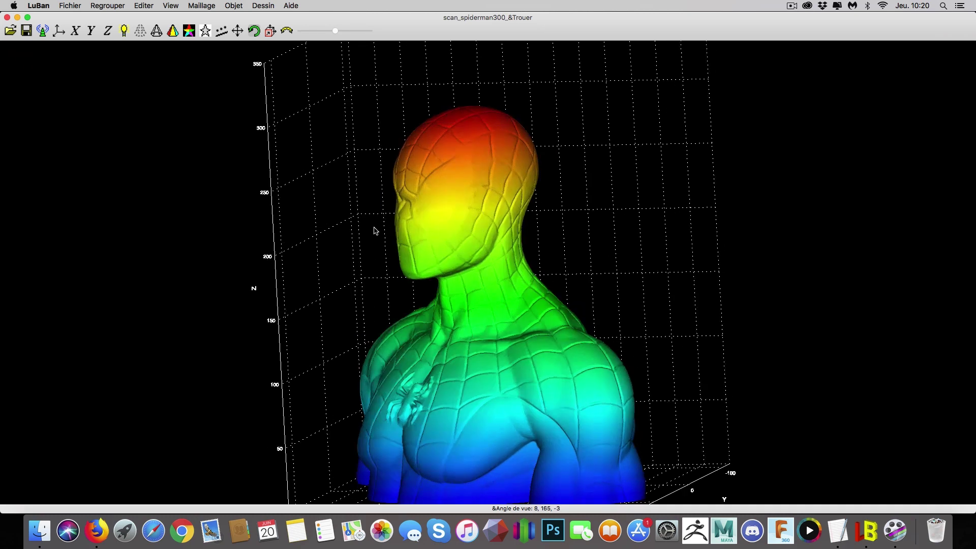
mouse_move(371, 231)
mouse_down()
mouse_move(342, 211)
mouse_move(383, 221)
mouse_move(353, 198)
mouse_move(380, 220)
mouse_up()
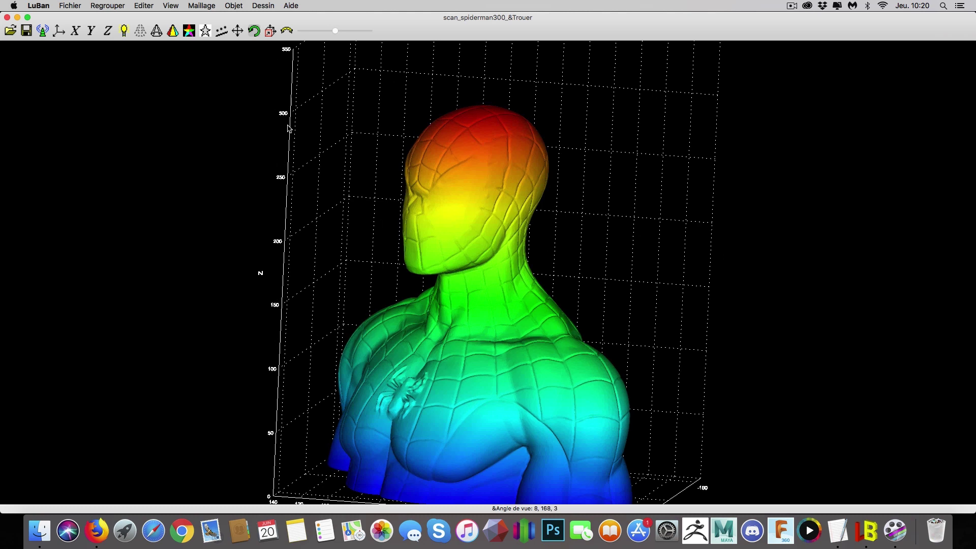
drag(367, 169, 264, 117)
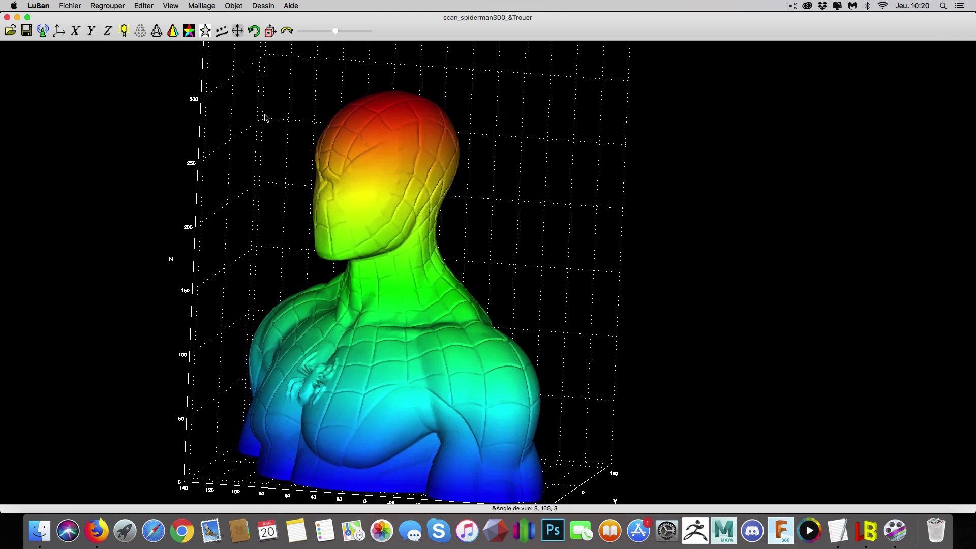
click(255, 31)
Step: Set up a Diviser plane cut on the hollowed bust, placing the horizontal cutting plane through the neck with D at -0.1
click(201, 6)
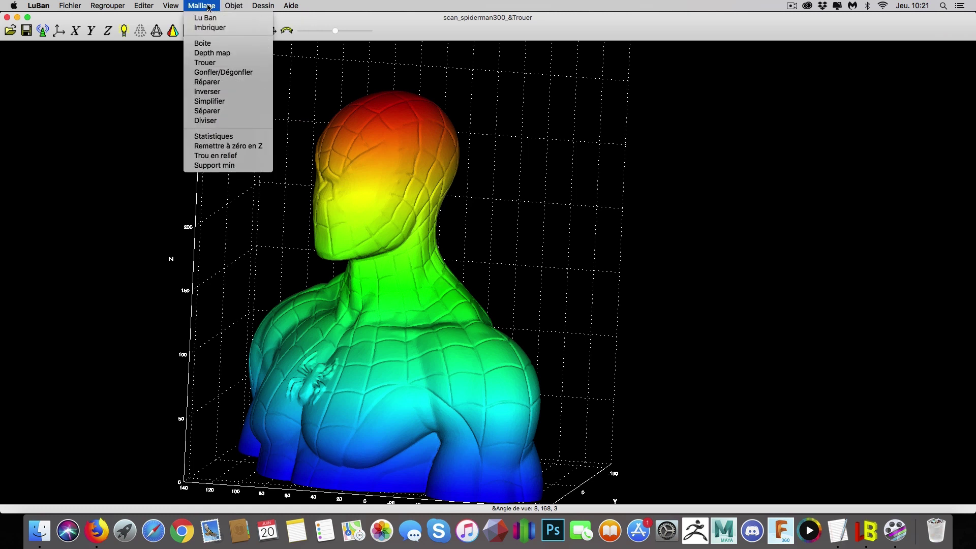
click(206, 121)
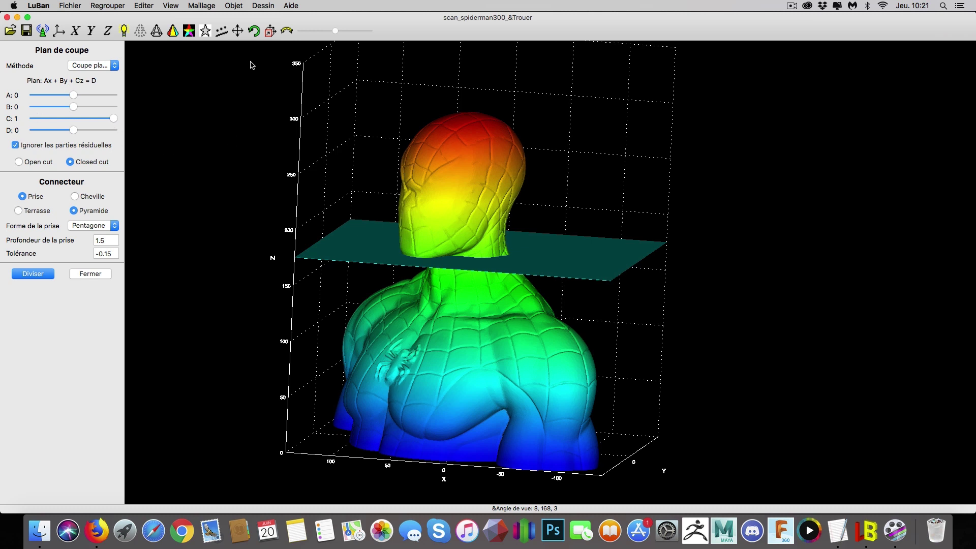
mouse_move(254, 101)
mouse_down()
mouse_move(289, 186)
mouse_move(369, 131)
mouse_move(260, 126)
mouse_move(238, 111)
mouse_up()
scroll(307, 104, left, 5)
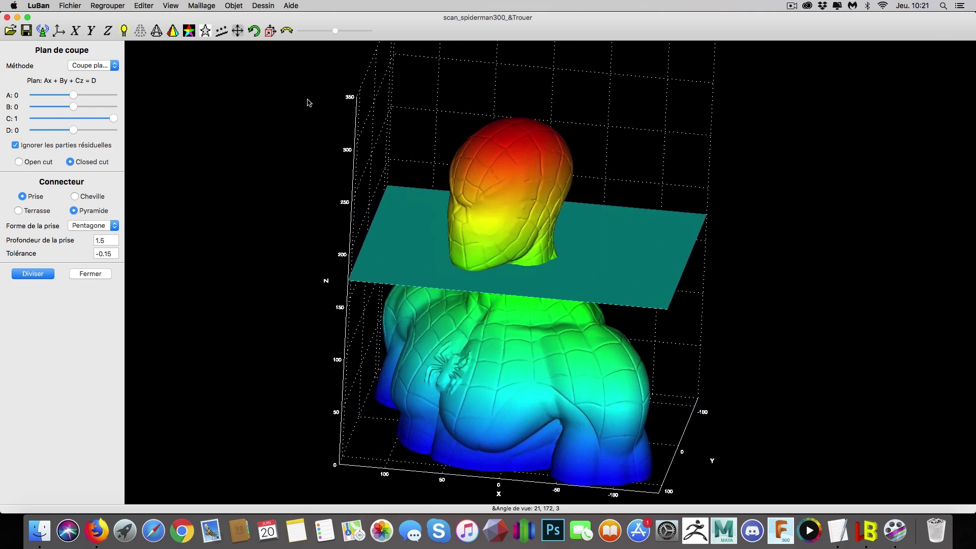
scroll(239, 186, up, 2)
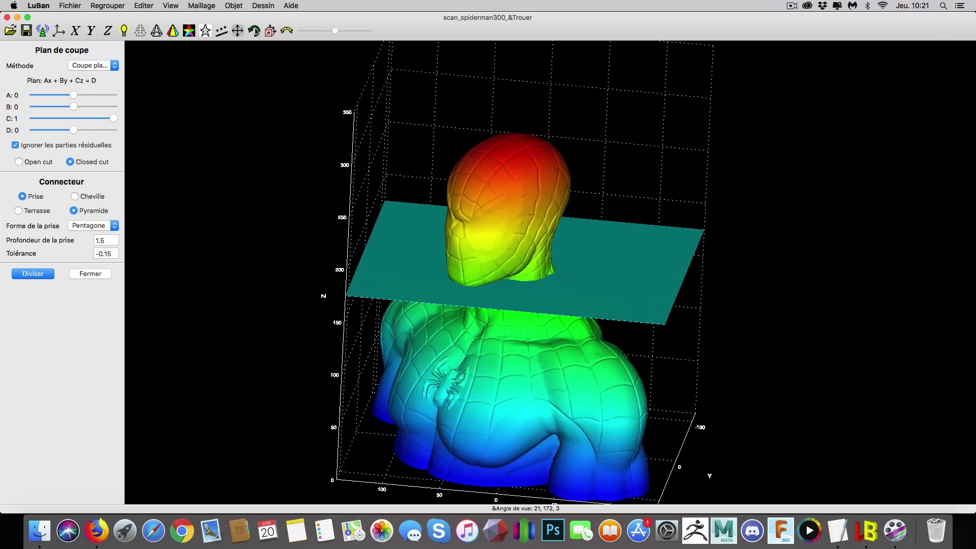
mouse_move(300, 146)
mouse_down()
mouse_move(301, 83)
mouse_move(298, 127)
mouse_up()
mouse_move(74, 131)
mouse_down()
mouse_move(41, 130)
mouse_move(69, 131)
mouse_up()
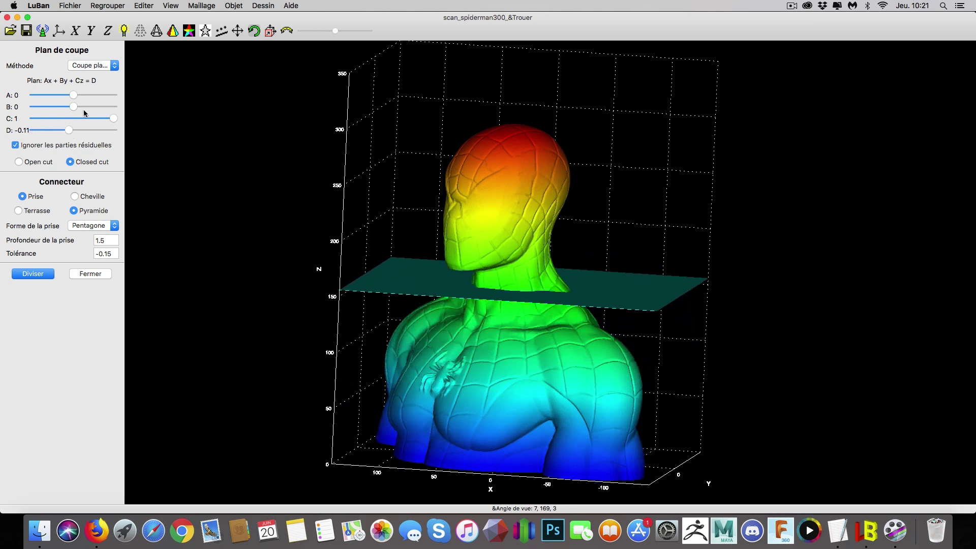
click(100, 66)
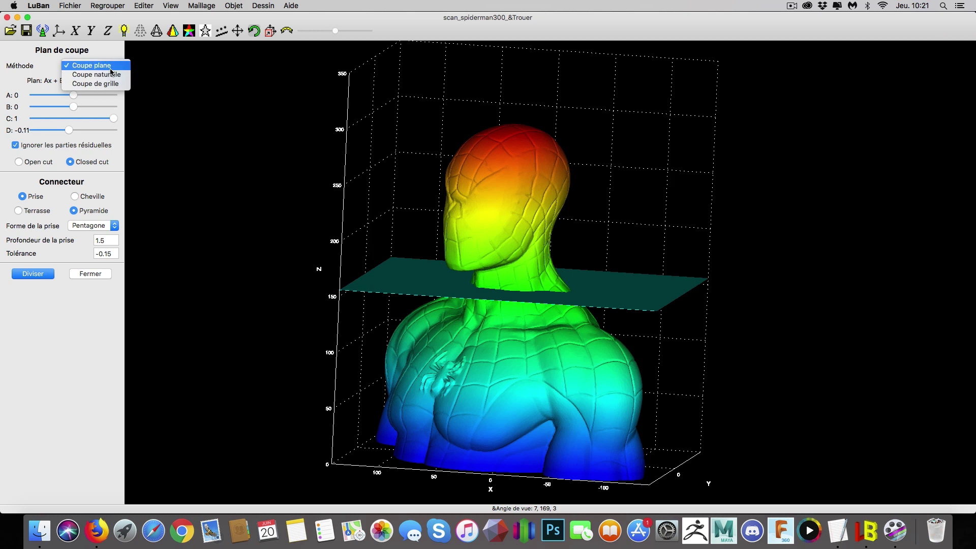
click(68, 131)
mouse_move(68, 131)
mouse_down()
mouse_move(51, 131)
mouse_move(70, 131)
mouse_up()
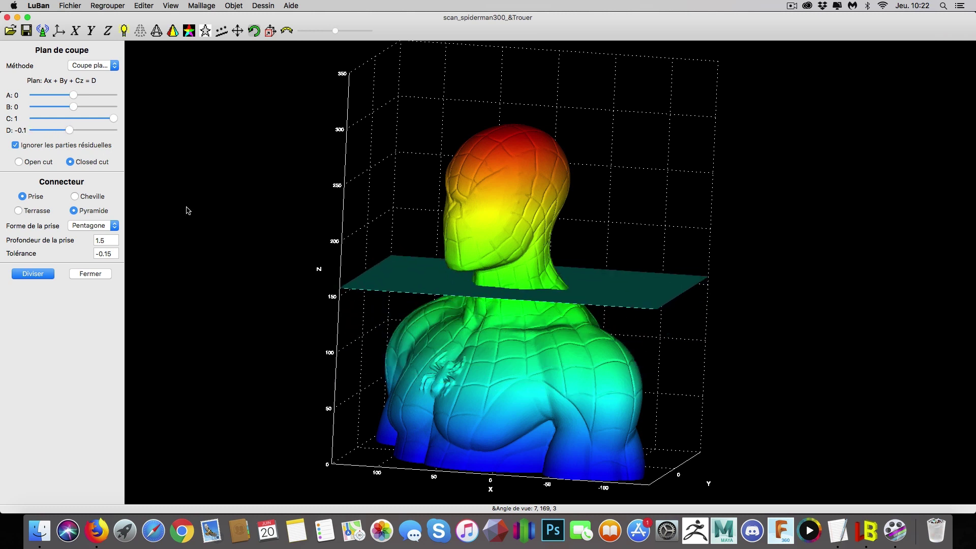
mouse_move(225, 246)
mouse_down()
mouse_move(233, 223)
mouse_move(221, 234)
mouse_up()
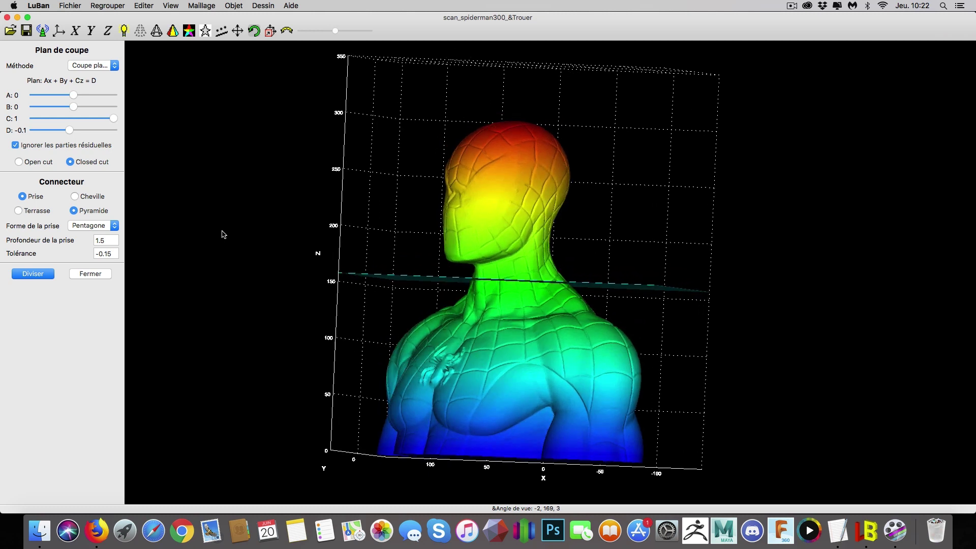
Step: Divide the bust at the neck with a closed cut and pentagonal pyramid plug connectors, depth 1.5 and tolerance -0.15, exporting the parts to the bodySTL_Wireframe3D folder
mouse_move(74, 100)
mouse_down()
mouse_move(55, 97)
mouse_move(116, 95)
mouse_move(58, 97)
mouse_move(74, 97)
mouse_move(60, 106)
mouse_move(74, 107)
mouse_up()
click(36, 213)
click(95, 214)
click(97, 226)
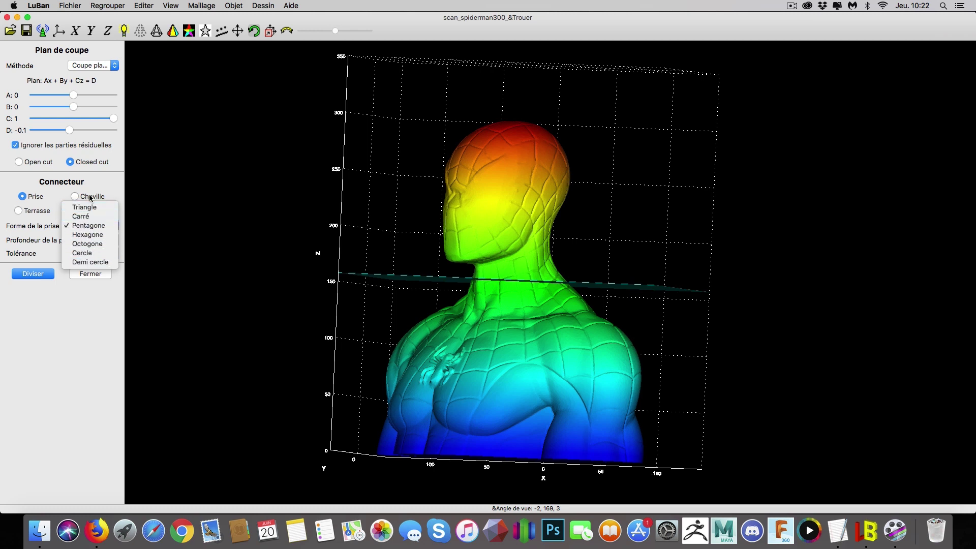
click(102, 226)
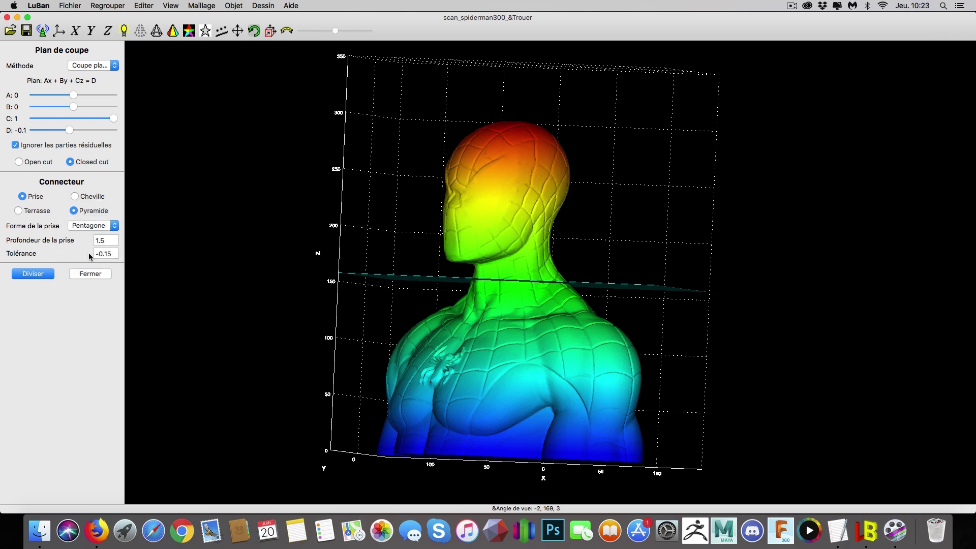
click(44, 277)
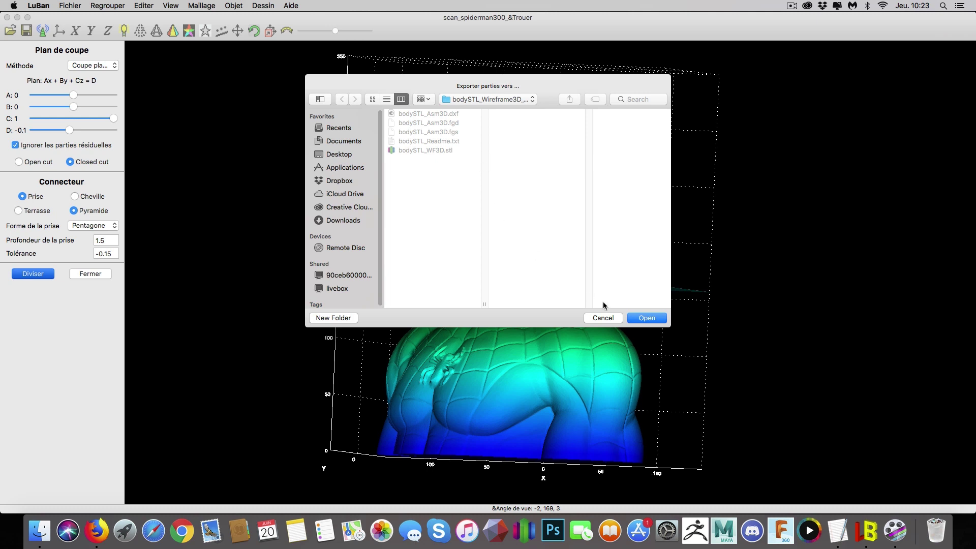
click(647, 318)
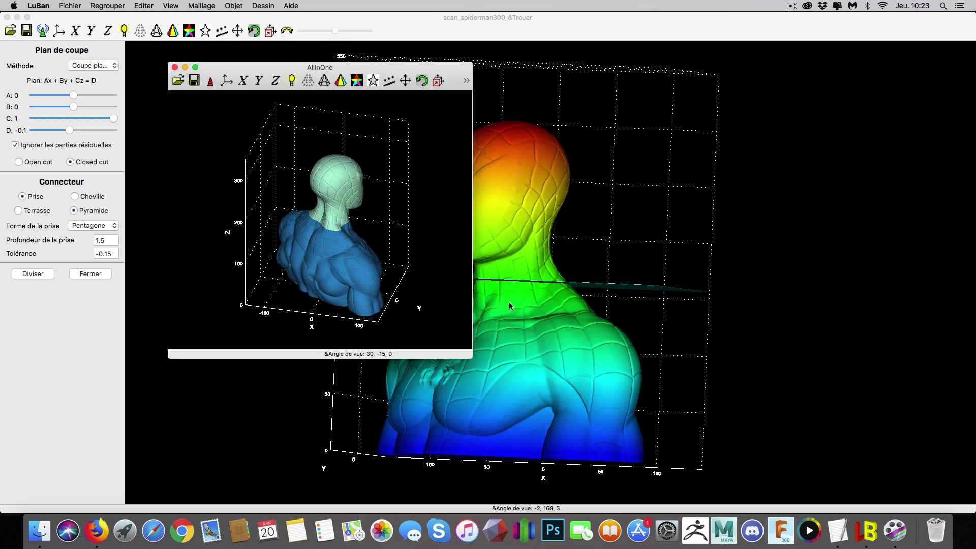
Step: Enlarge the AllInOne window to fill the screen and view the divided bust from a three-quarter front angle
click(7, 18)
drag(268, 65, 99, 15)
drag(300, 302, 971, 508)
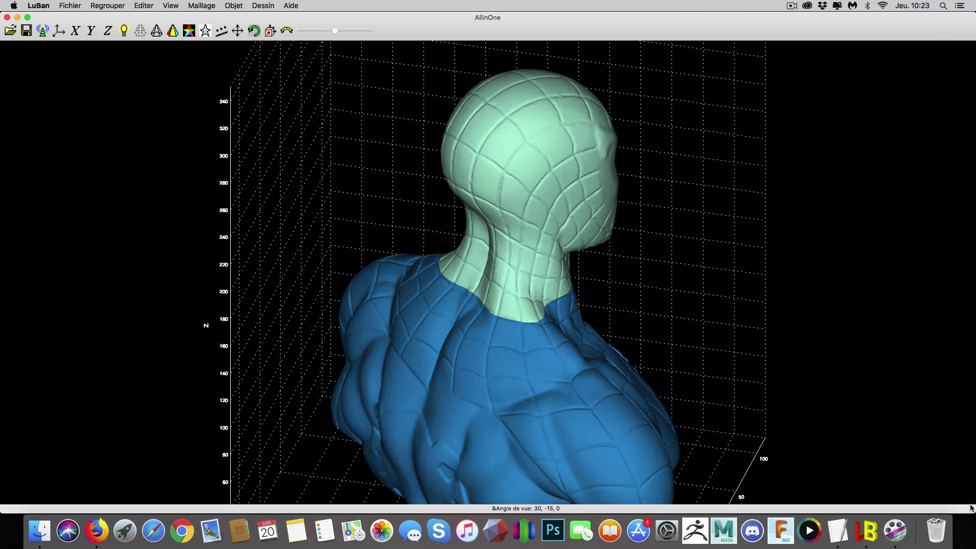
drag(682, 240, 466, 226)
drag(647, 257, 573, 298)
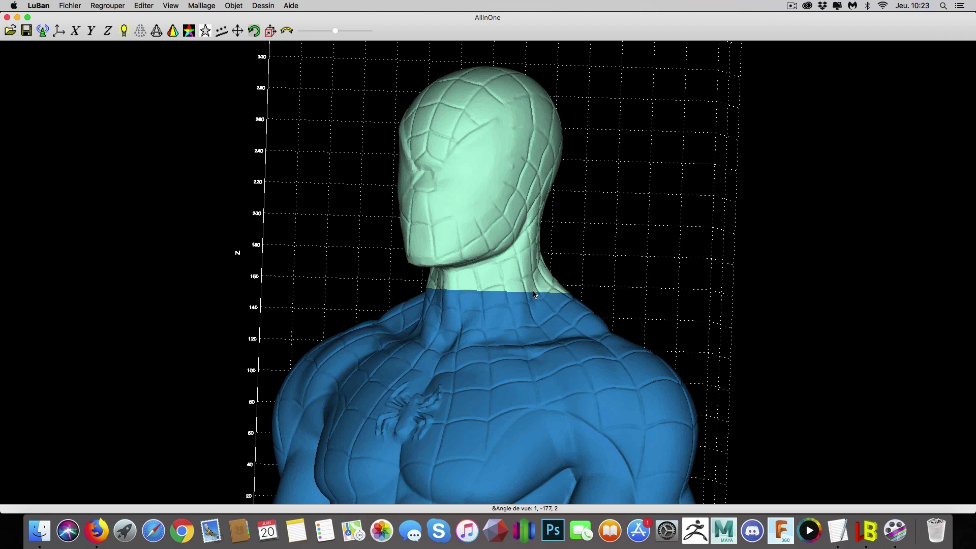
Step: Show the torso part as transparent, switch the transparency to the head part Mesh_2, and view the neck joint up close
double_click(647, 259)
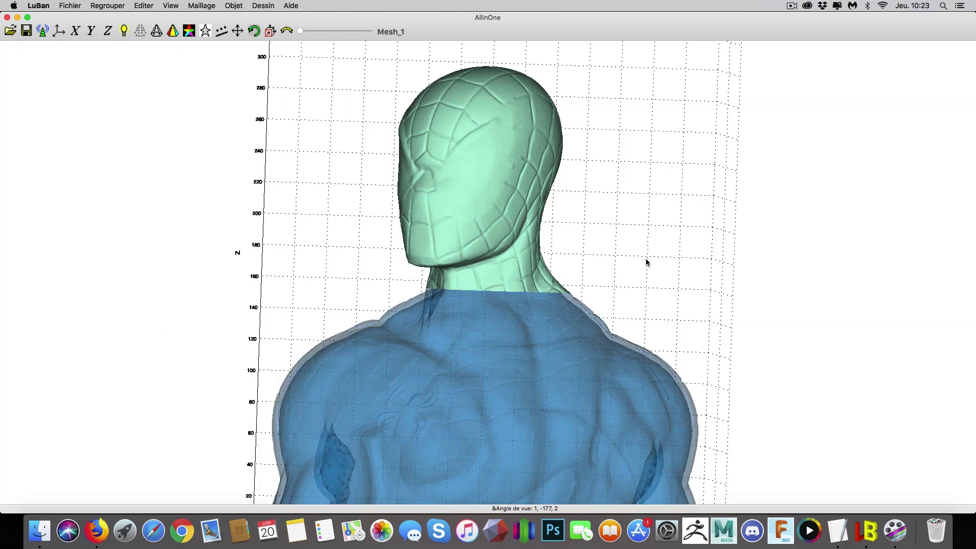
drag(669, 246, 669, 219)
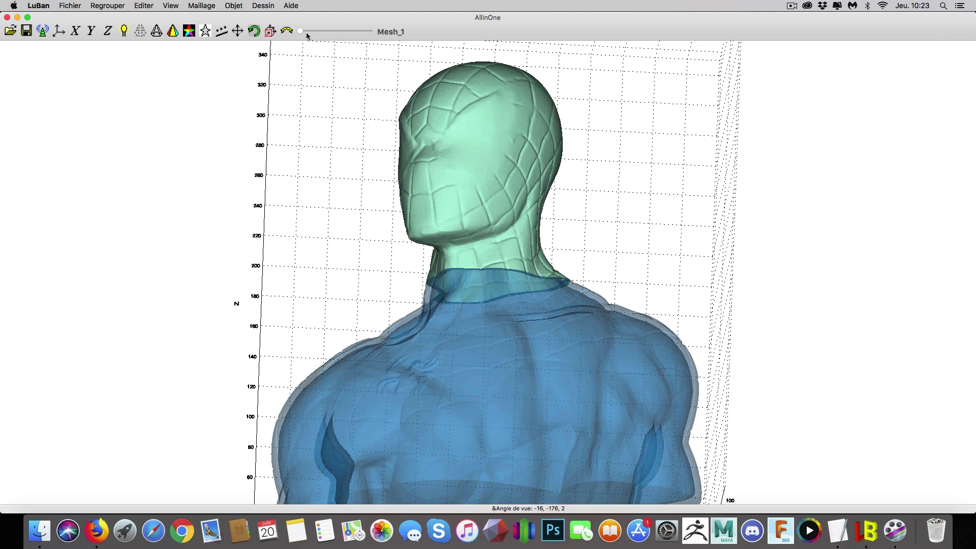
key(super+t)
key(super+t)
click(370, 32)
drag(660, 248, 600, 337)
scroll(600, 336, up, 5)
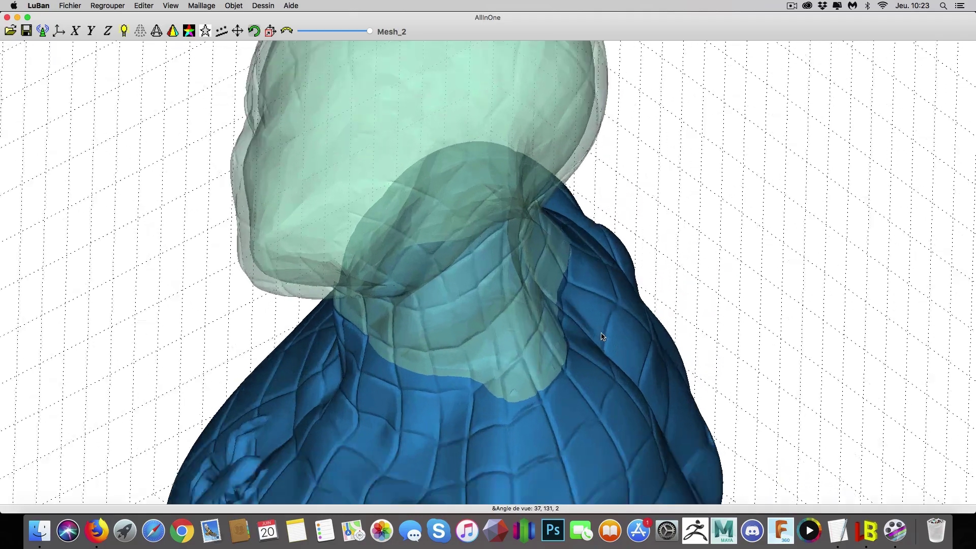
Step: Examine the pyramid connectors along the back of the neck joint through the transparent head
drag(780, 322, 561, 331)
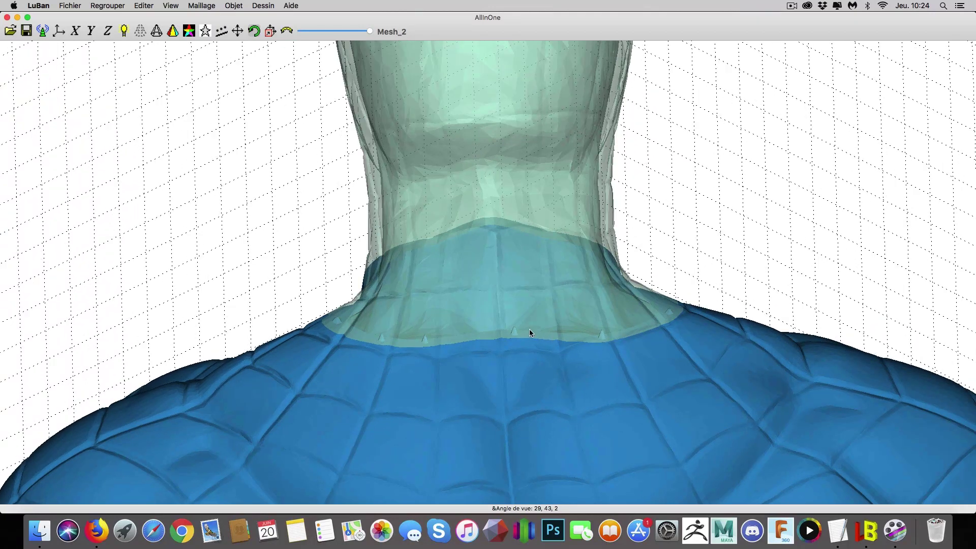
drag(309, 294, 272, 288)
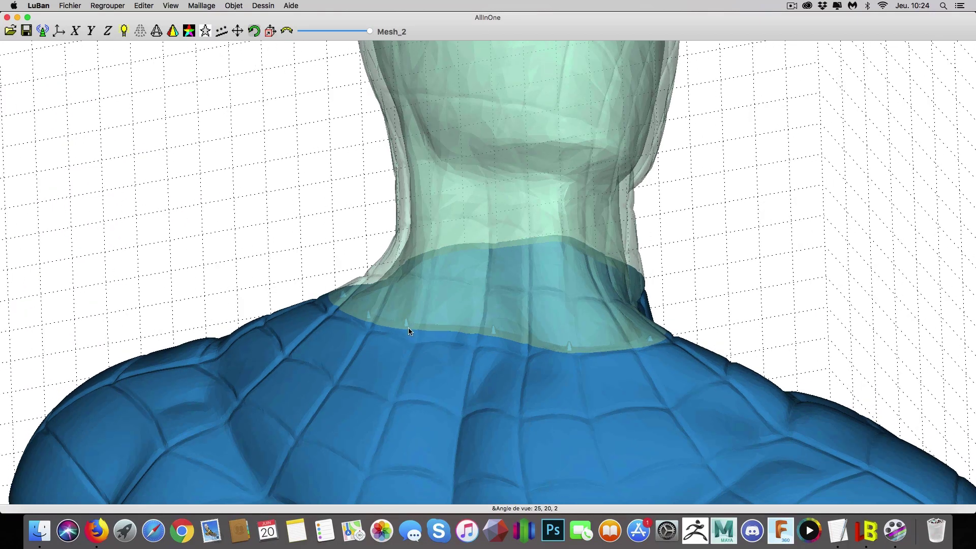
scroll(446, 330, up, 4)
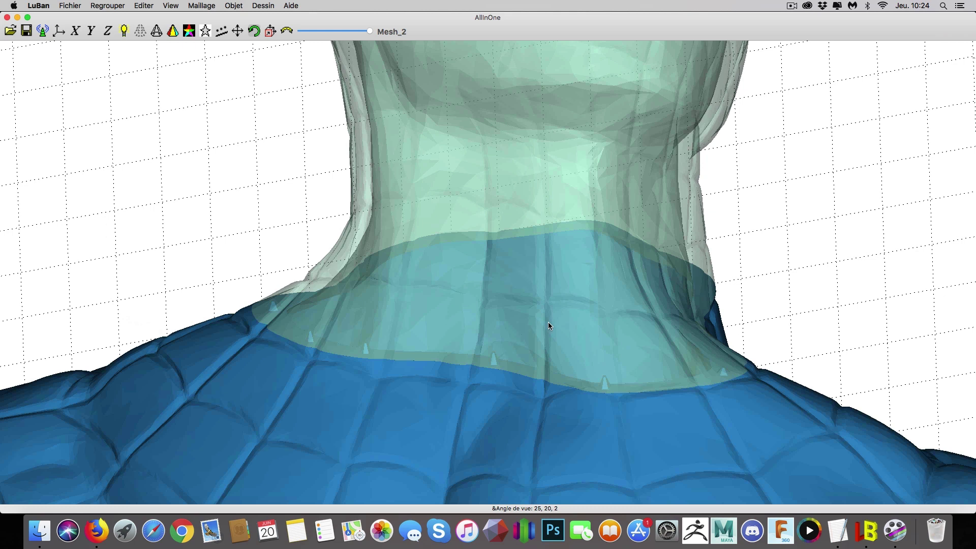
click(240, 29)
drag(306, 146, 333, 61)
drag(262, 136, 336, 137)
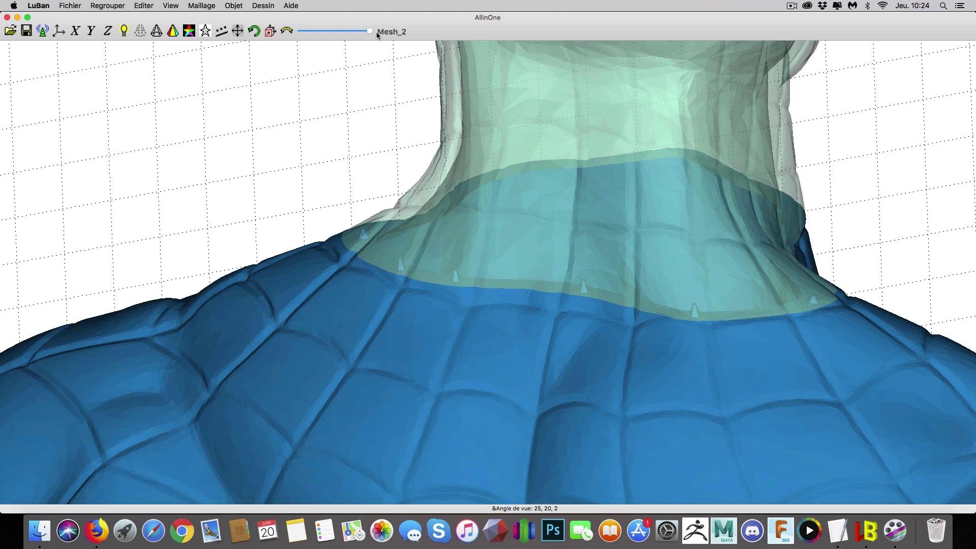
Step: Alternate the transparency between Mesh_1 and Mesh_2 and inspect the neck joint from below through the torso
drag(370, 32, 331, 34)
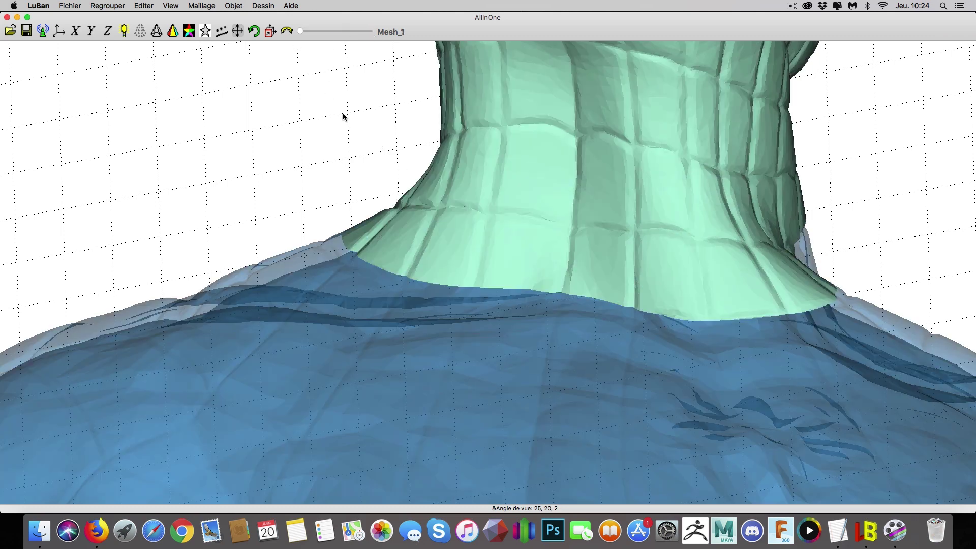
drag(346, 196, 366, 168)
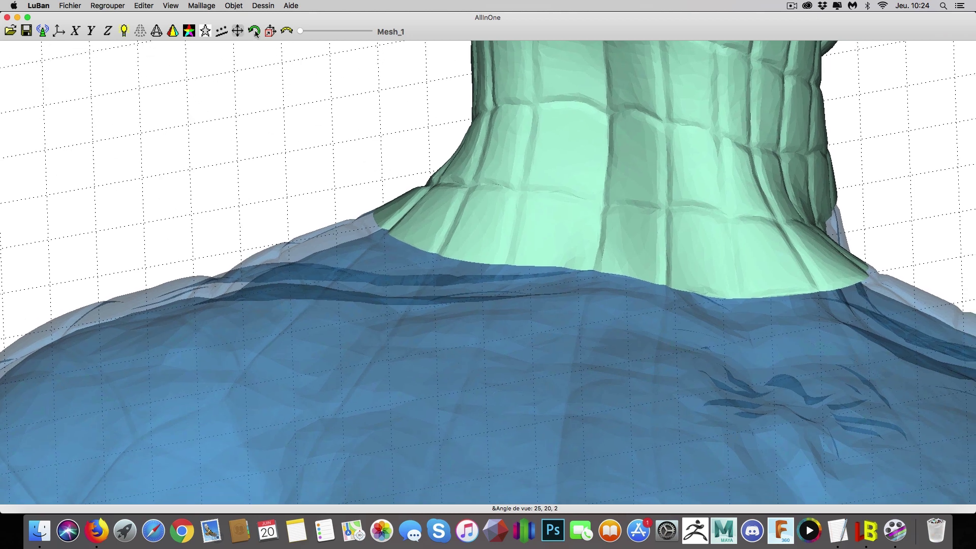
drag(300, 32, 371, 33)
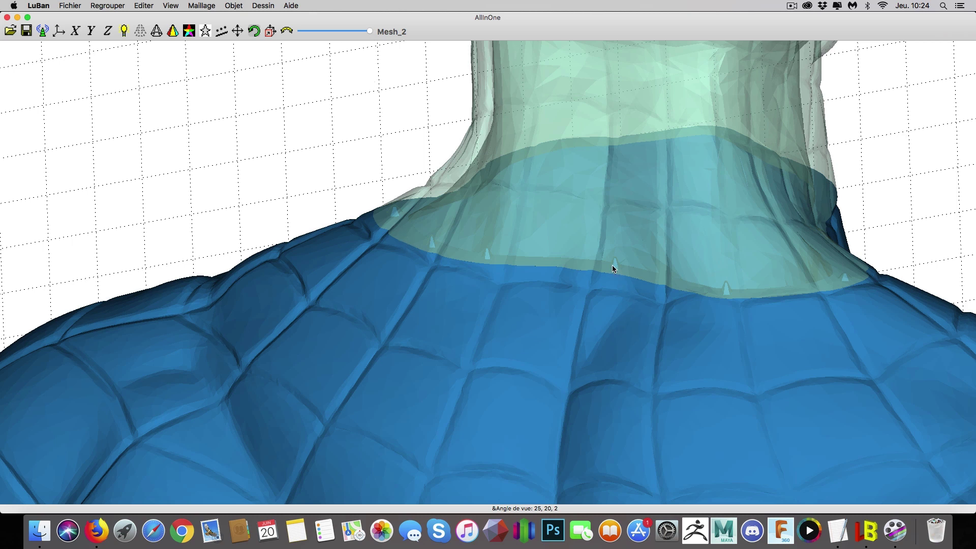
click(344, 32)
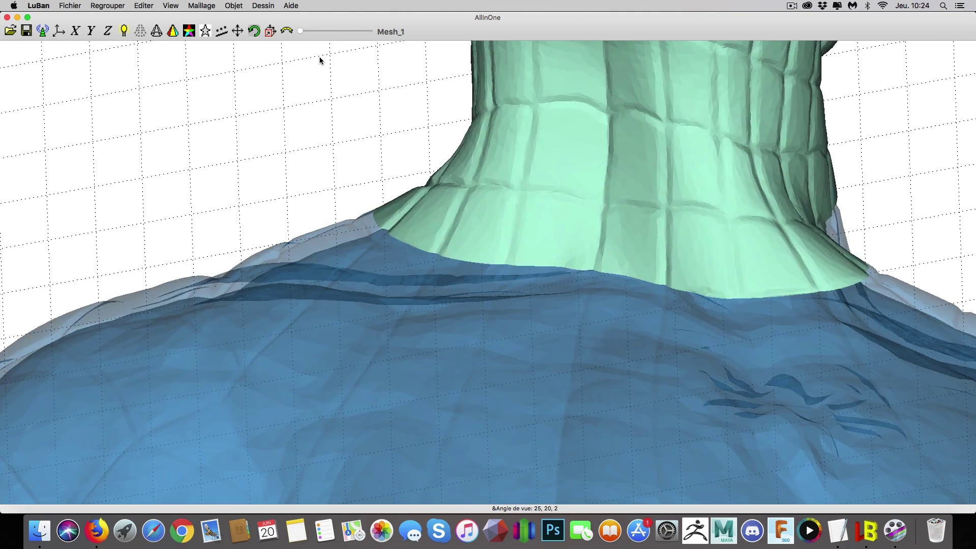
drag(528, 352, 636, 242)
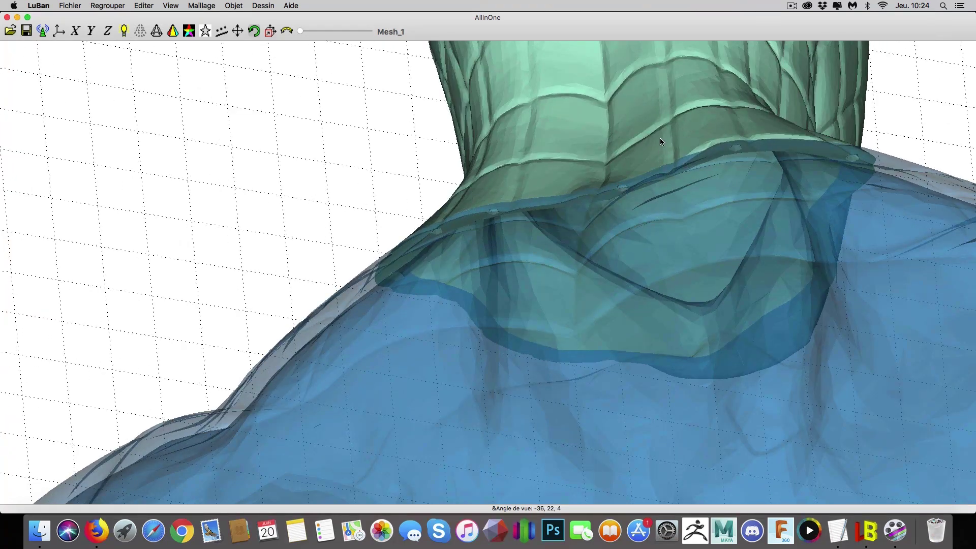
scroll(540, 243, down, 2)
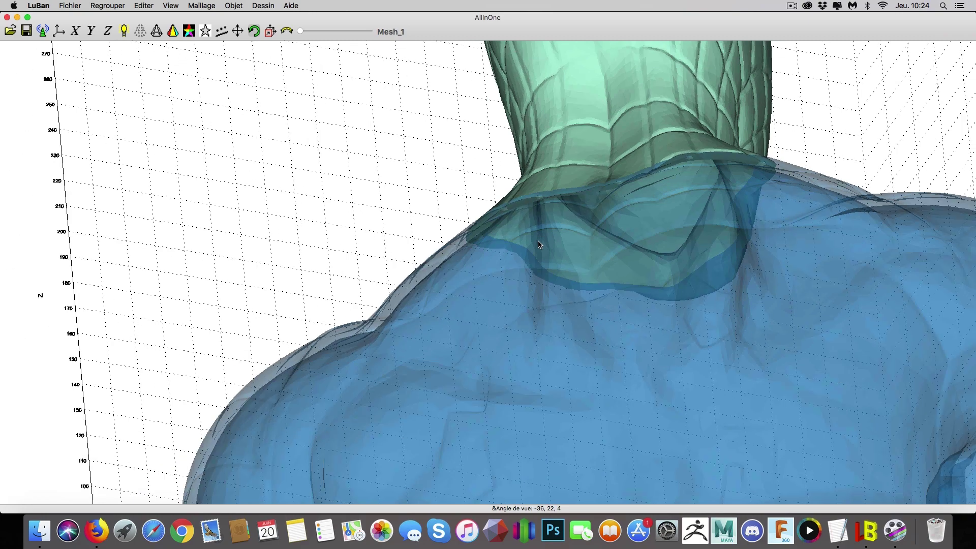
Step: Return both parts to opaque display, view the whole divided bust from the front, and put the window away
drag(415, 196, 690, 277)
scroll(642, 284, down, 5)
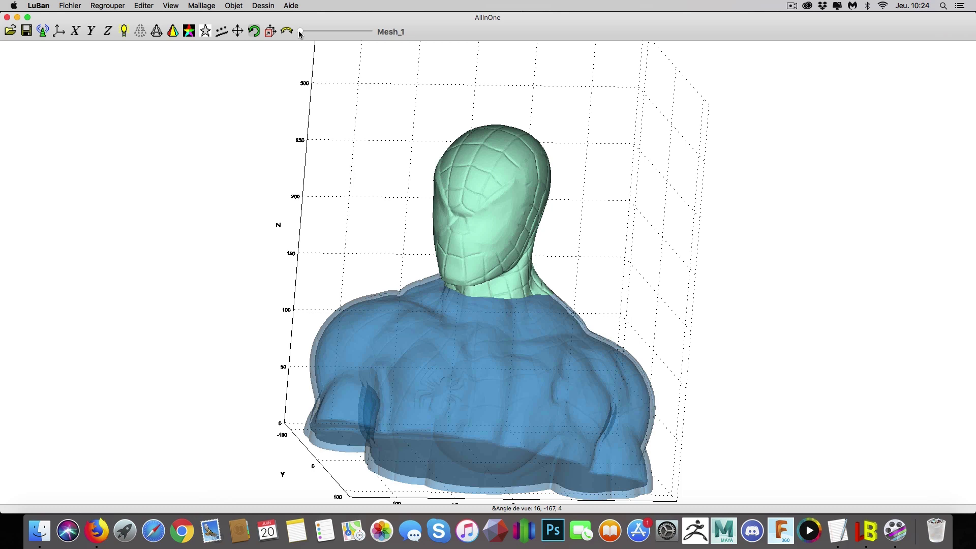
click(359, 89)
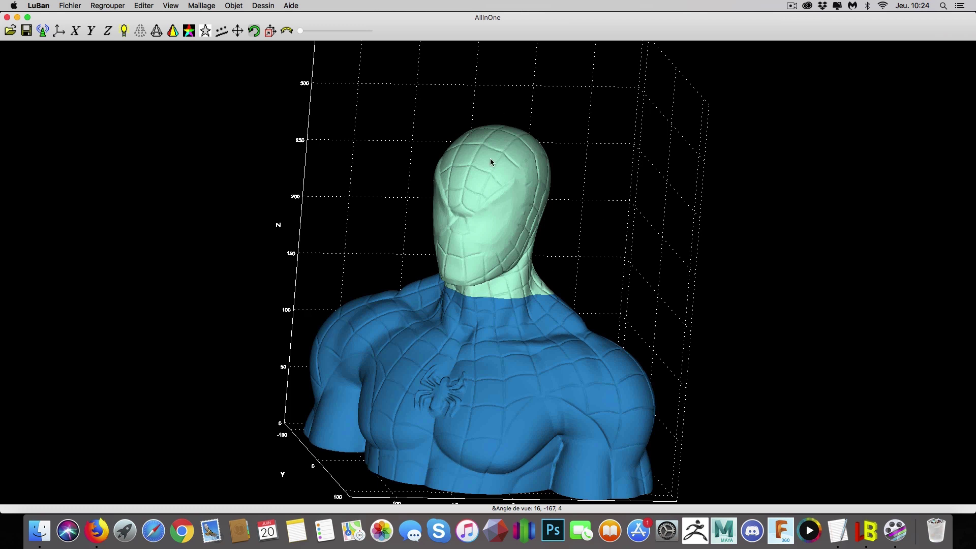
drag(360, 148, 305, 126)
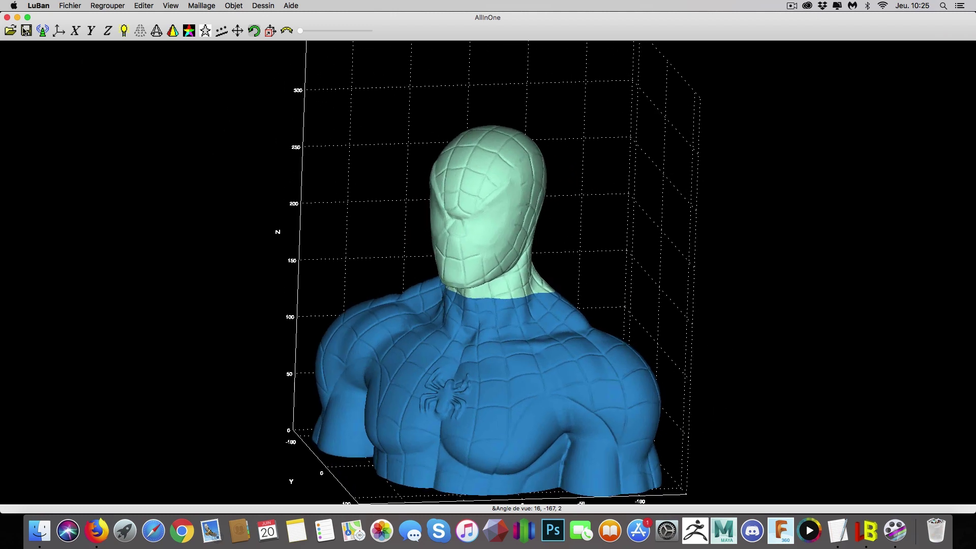
click(17, 17)
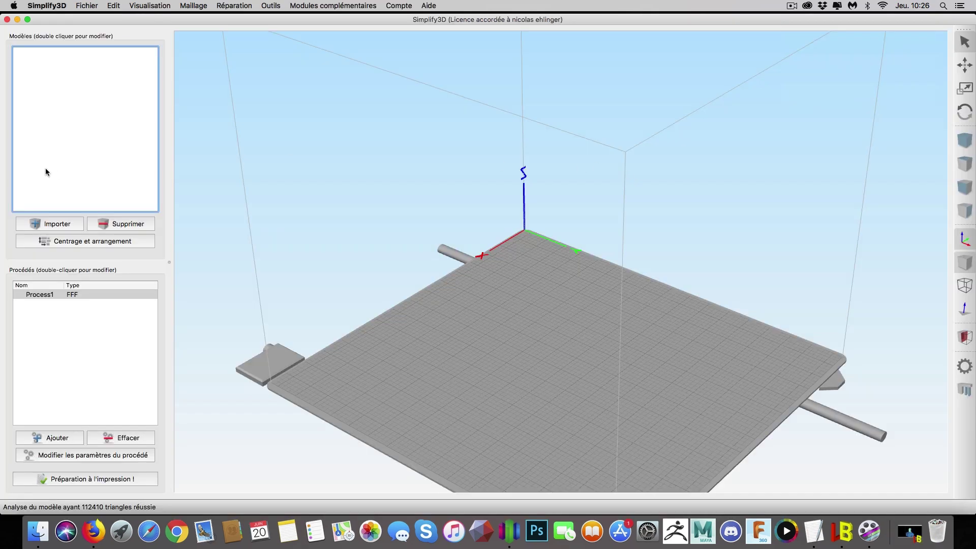
Step: In Simplify3D, import Mesh_1.stl and Mesh_2.stl from the scan_spiderman300_&Trouer_Split_10-23-10 folder onto the print bed
click(38, 532)
drag(433, 123, 597, 123)
click(497, 198)
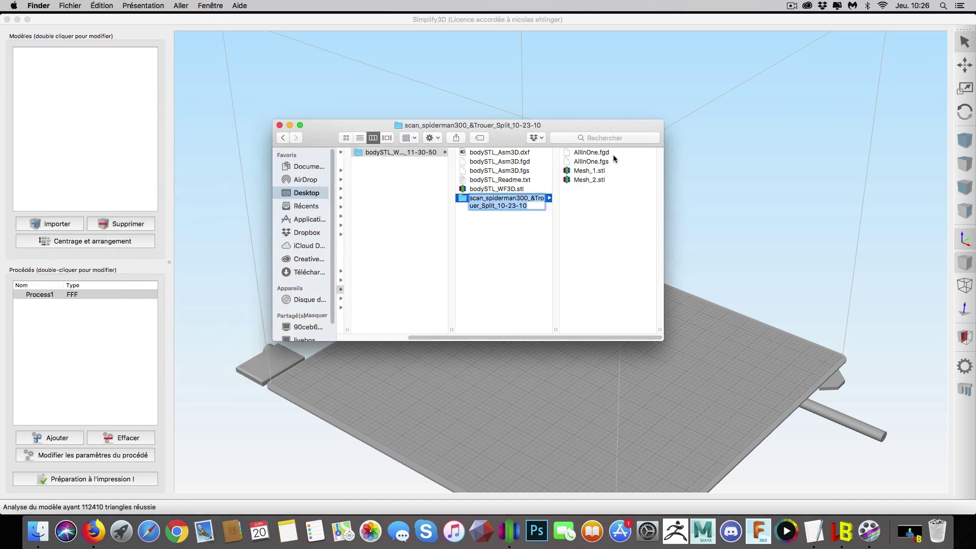
drag(593, 192, 694, 197)
drag(448, 125, 0, 92)
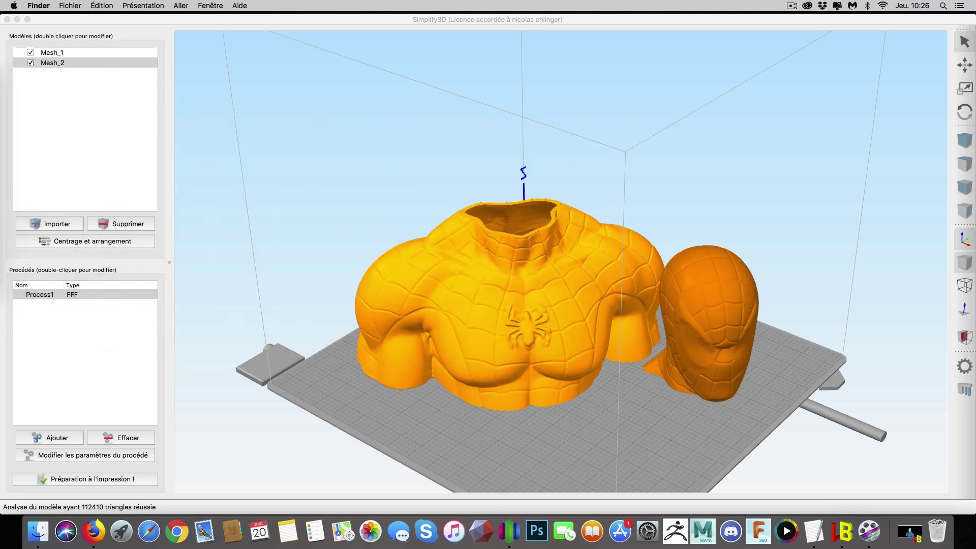
click(305, 252)
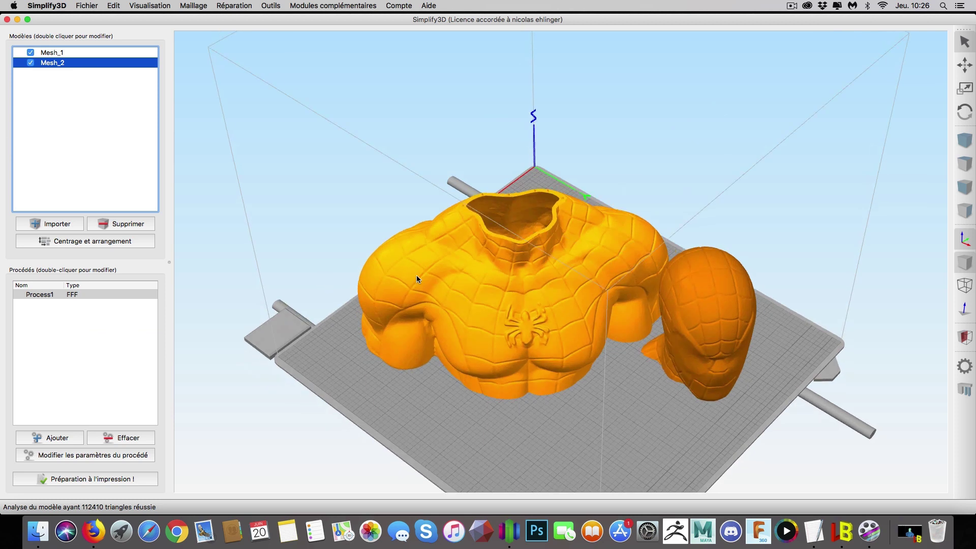
Step: Examine the connector pegs on the torso's neck rim and the matching sockets on the underside of the head
scroll(446, 280, up, 5)
scroll(452, 284, up, 3)
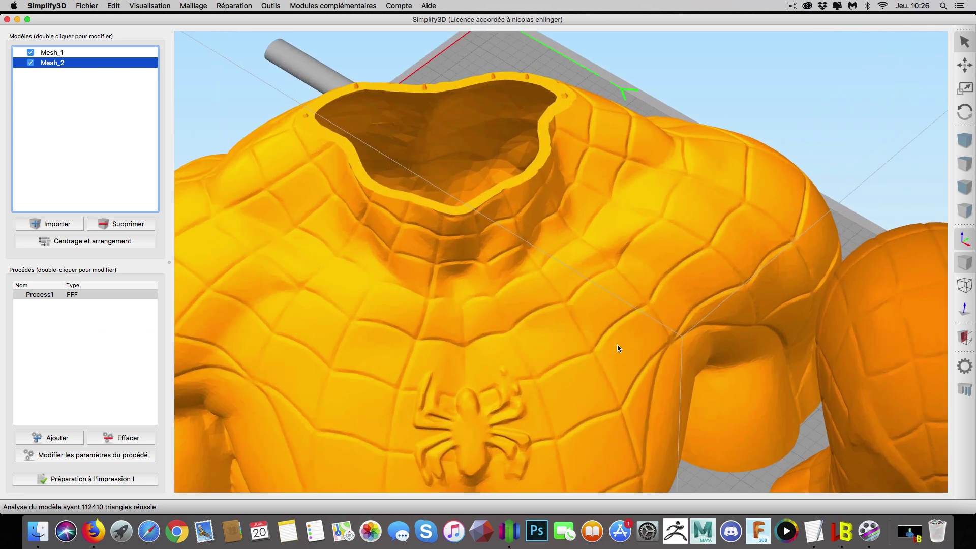
scroll(617, 344, down, 8)
drag(590, 395, 437, 222)
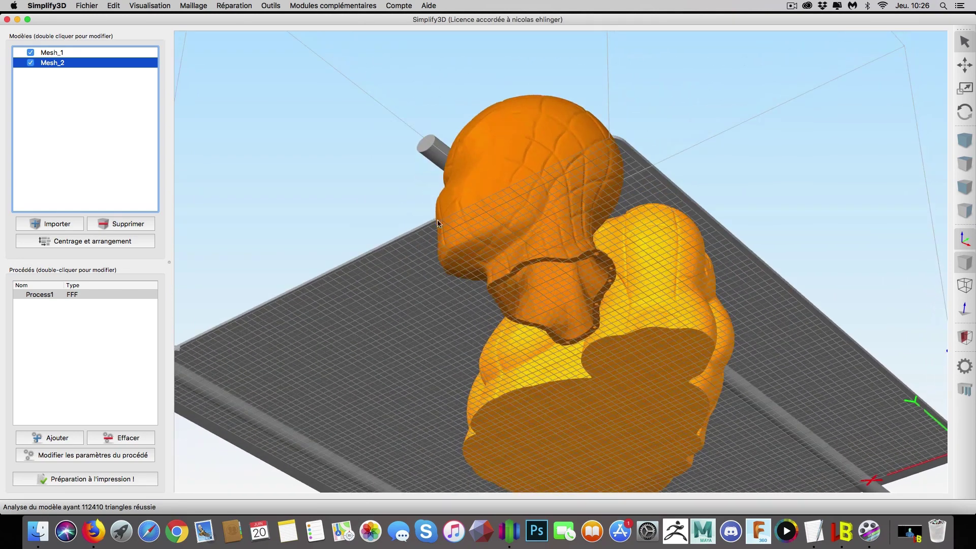
scroll(487, 287, up, 5)
drag(676, 317, 517, 191)
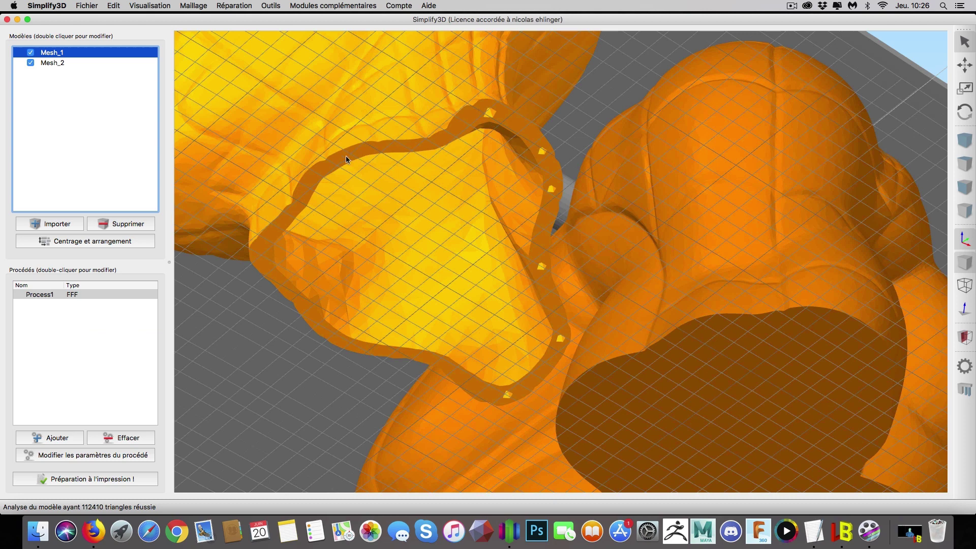
Step: Inspect the torso's hollow neck opening and its pegs again, and view both parts side by side on the print bed
drag(456, 378, 601, 354)
scroll(602, 356, up, 4)
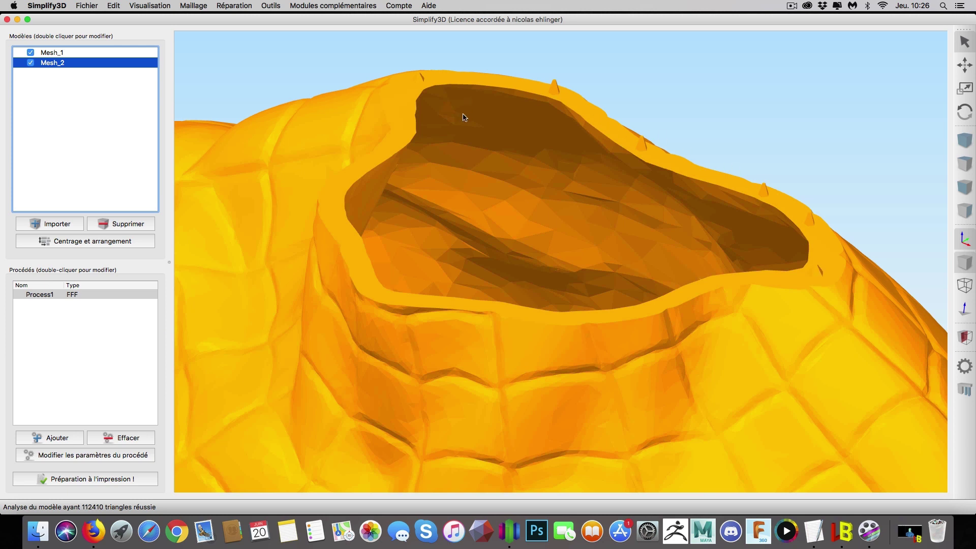
scroll(516, 288, down, 5)
drag(517, 286, 425, 299)
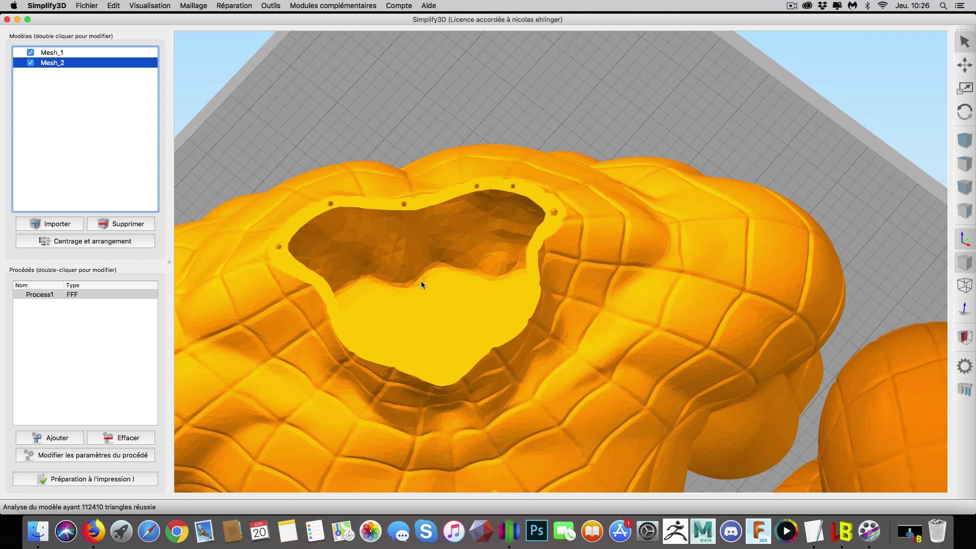
scroll(421, 285, down, 10)
drag(542, 357, 568, 300)
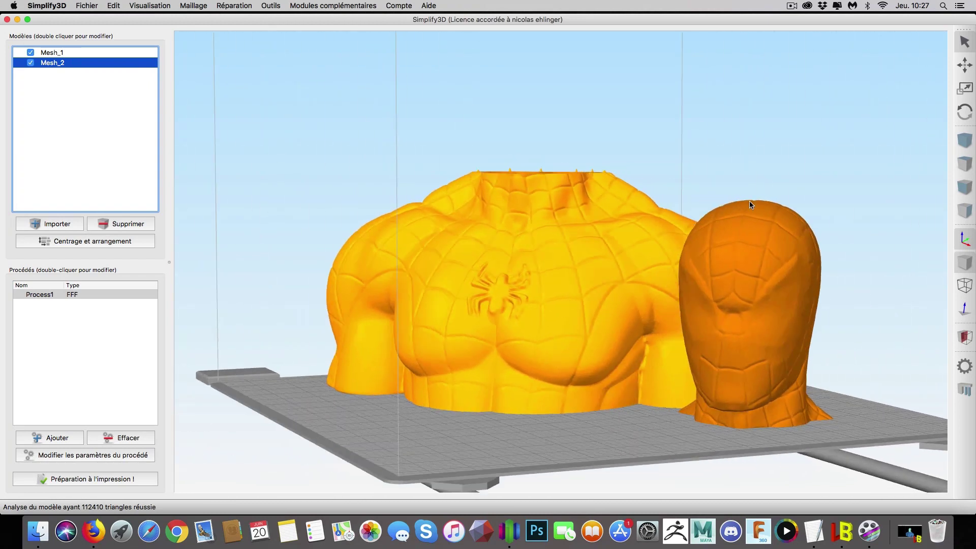